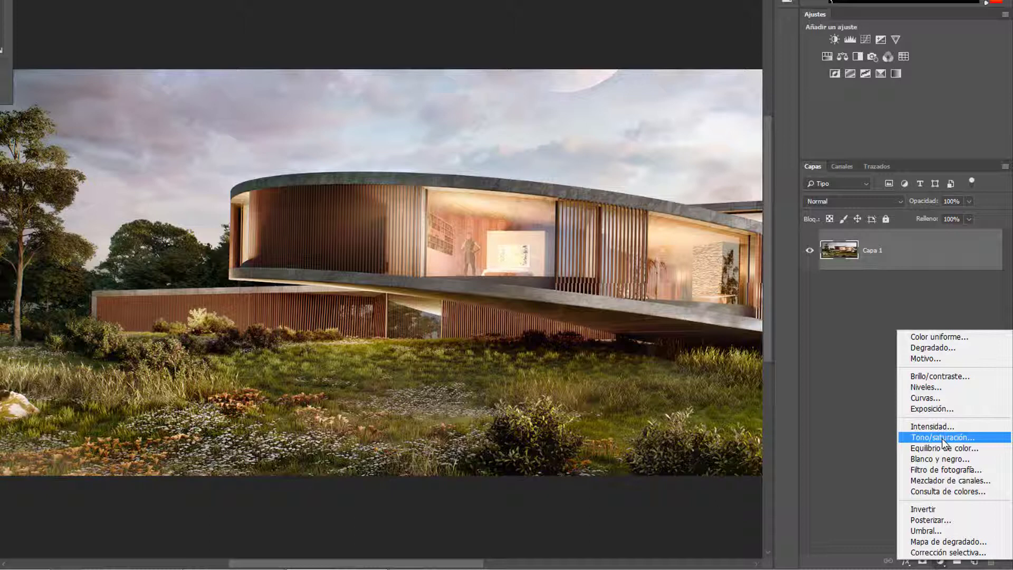
# - Add a Photo Filter adjustment layer with Warming Filter (85) at 25% over the house render
pyautogui.click(550, 331)
pyautogui.click(940, 560)
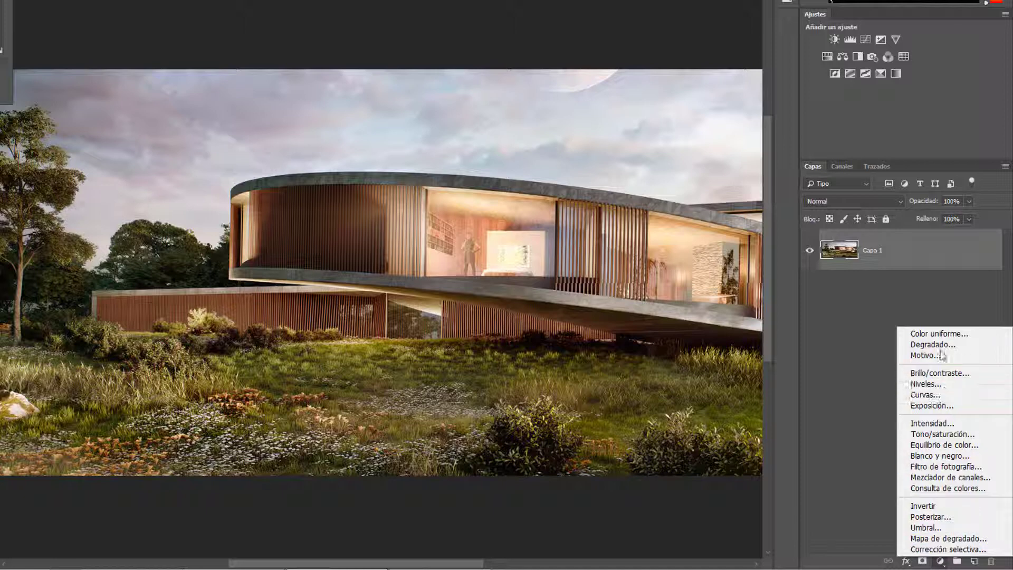
pyautogui.click(818, 110)
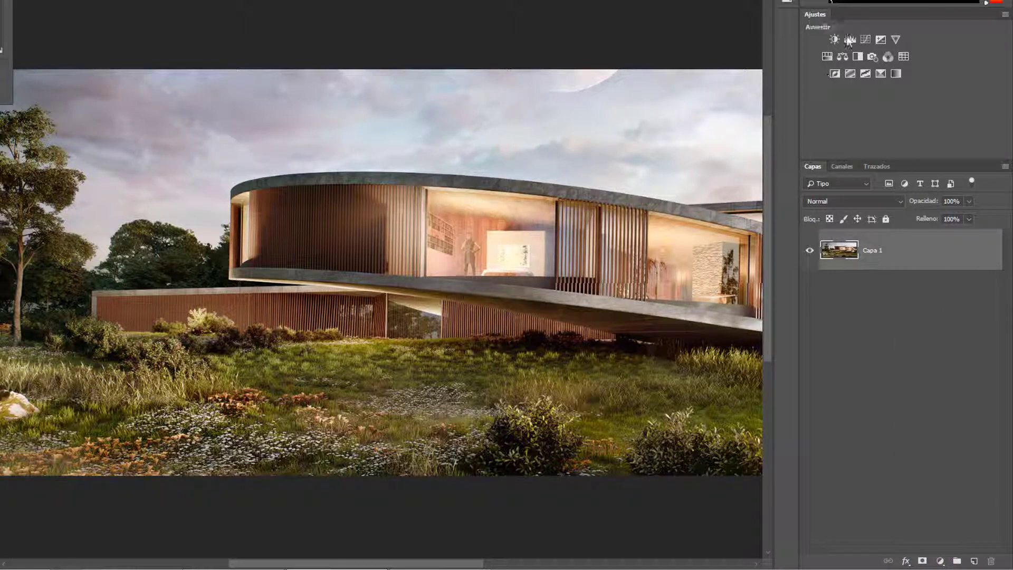
pyautogui.click(871, 57)
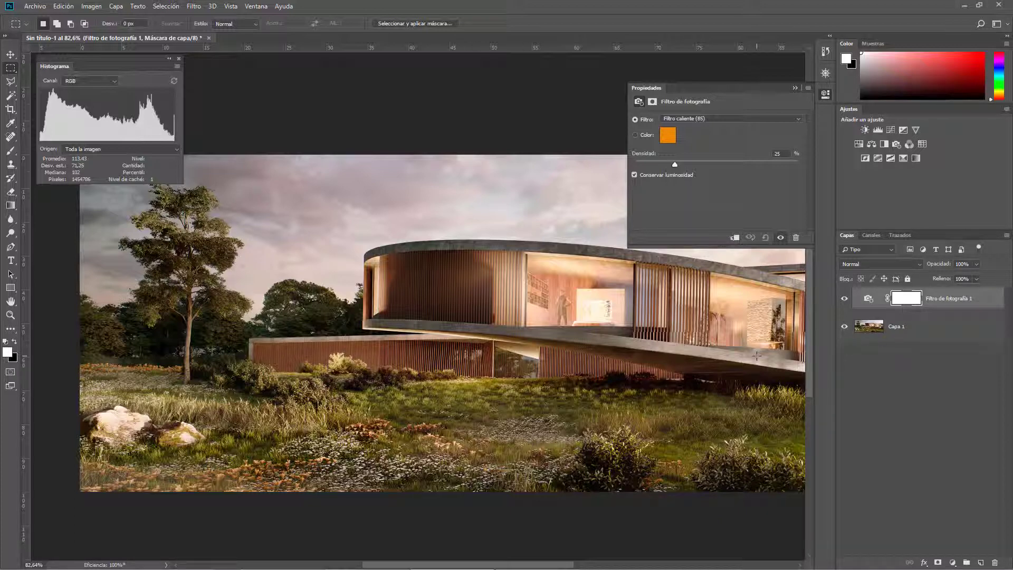
# - Hide and reshow the photo filter to compare against the original render
pyautogui.click(845, 298)
pyautogui.click(897, 326)
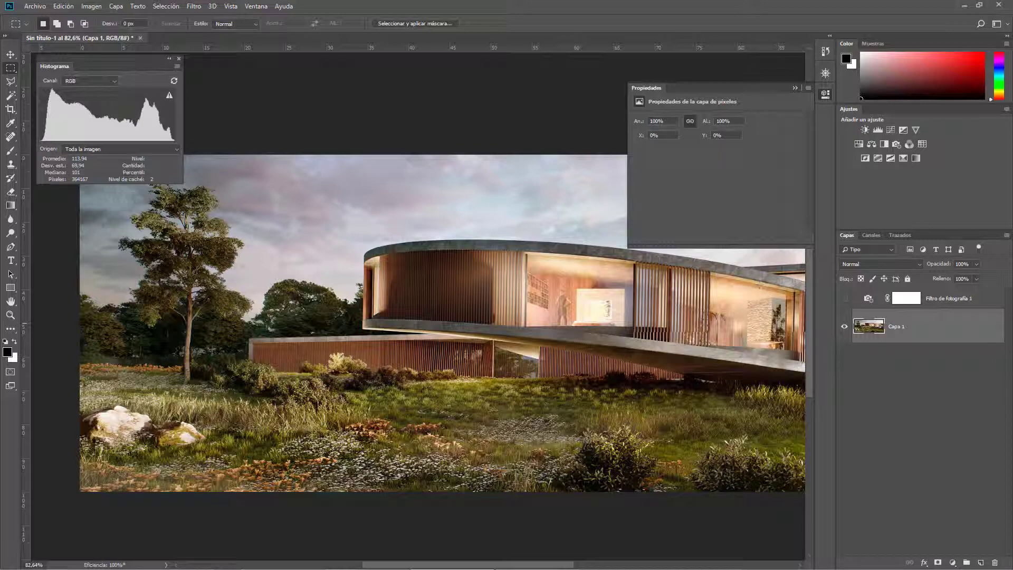
pyautogui.scroll(-1, 386, 327)
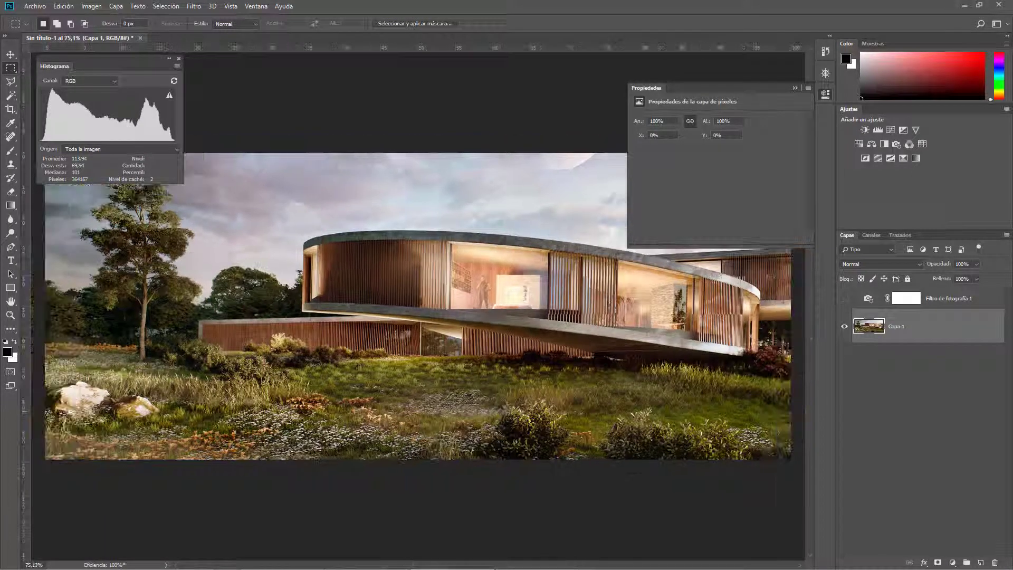
pyautogui.click(844, 299)
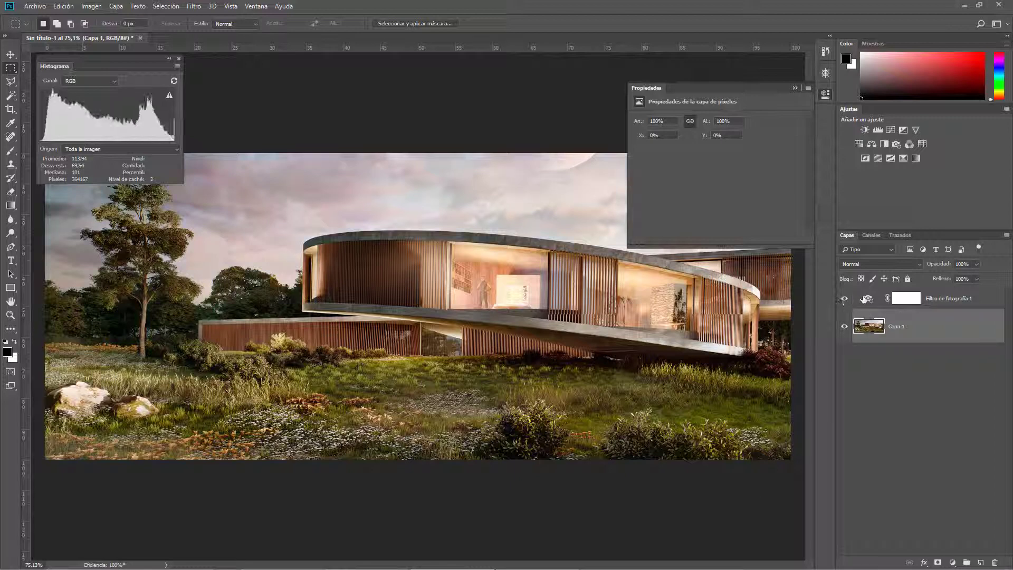
# - Change the filter colour to custom blue #4f88c3 and toggle it to compare
pyautogui.click(668, 136)
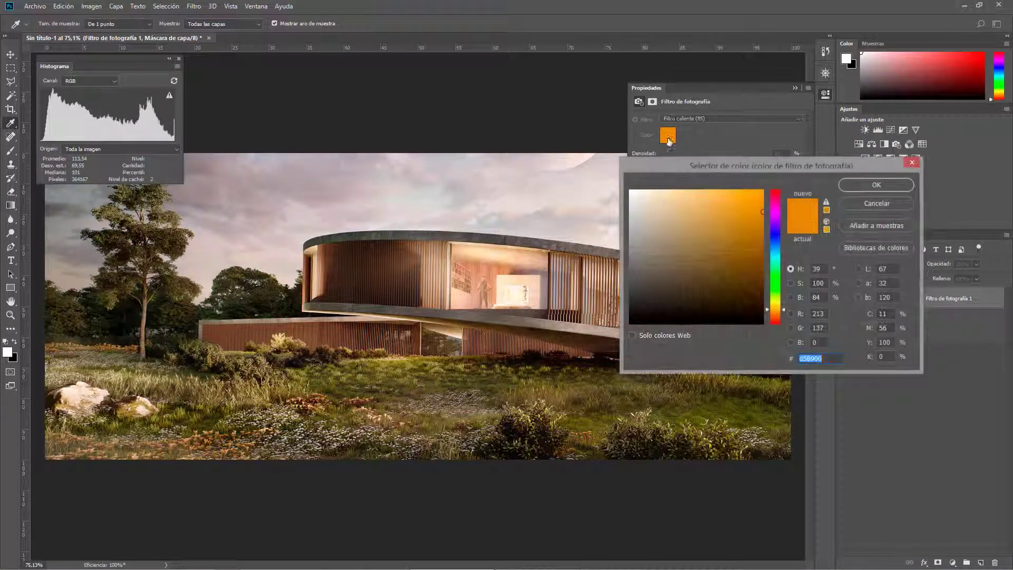
pyautogui.moveTo(775, 310); pyautogui.dragTo(775, 245)
pyautogui.click(709, 221)
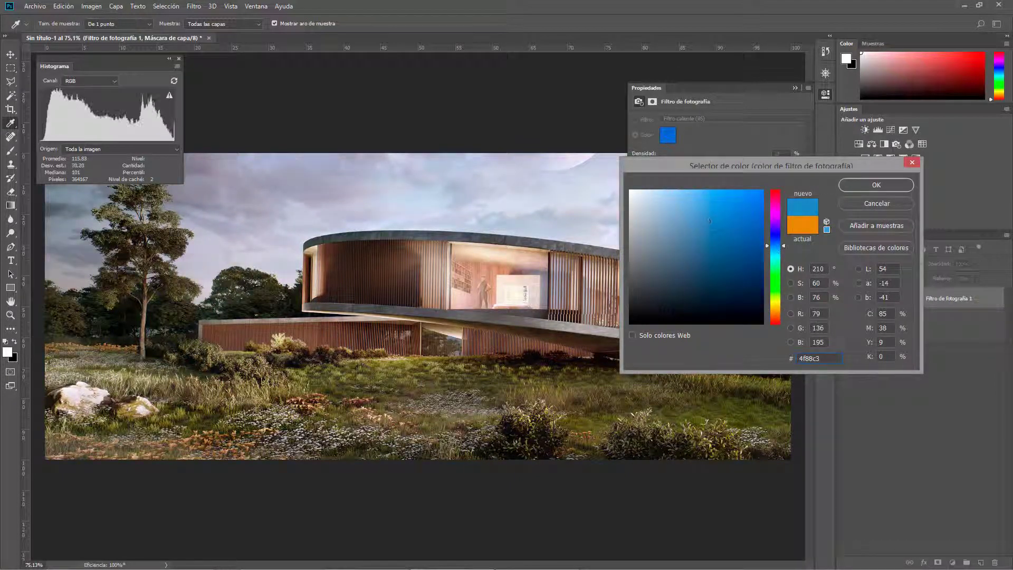
pyautogui.click(868, 185)
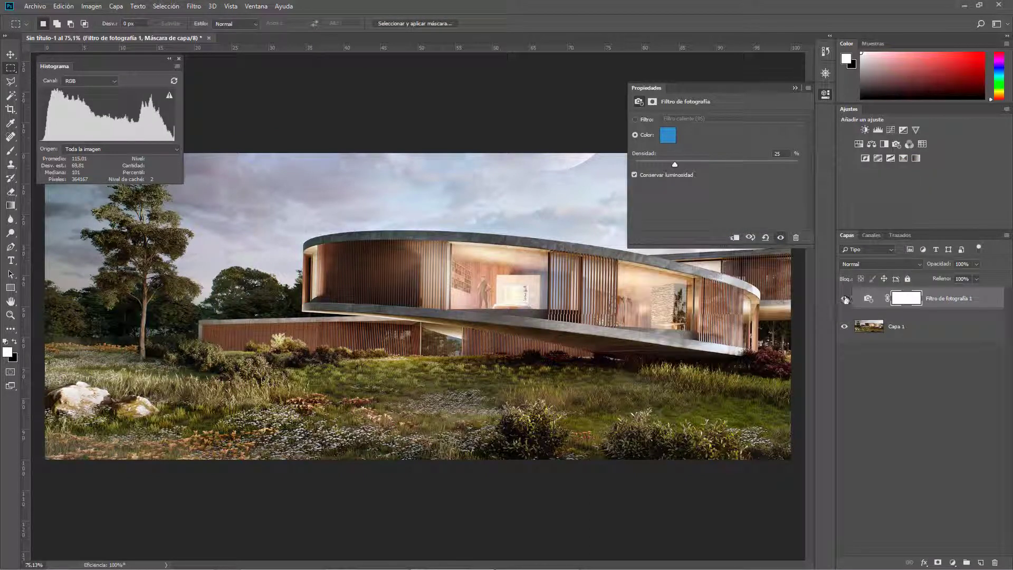
pyautogui.click(845, 299)
pyautogui.click(844, 299)
# - Set the filter's custom colour back to warm orange and toggle the layer to compare
pyautogui.click(667, 135)
pyautogui.click(775, 303)
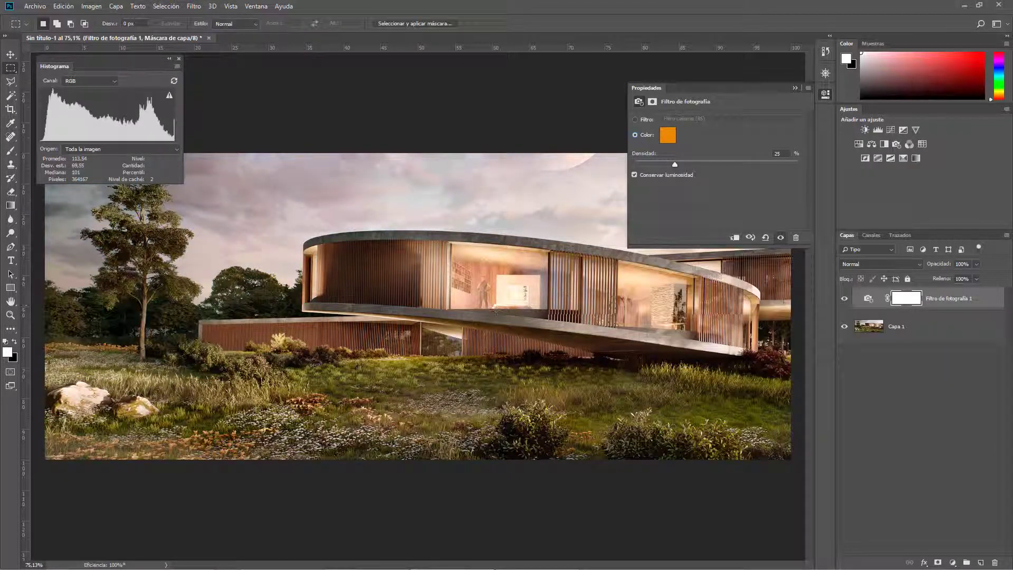
pyautogui.click(844, 298)
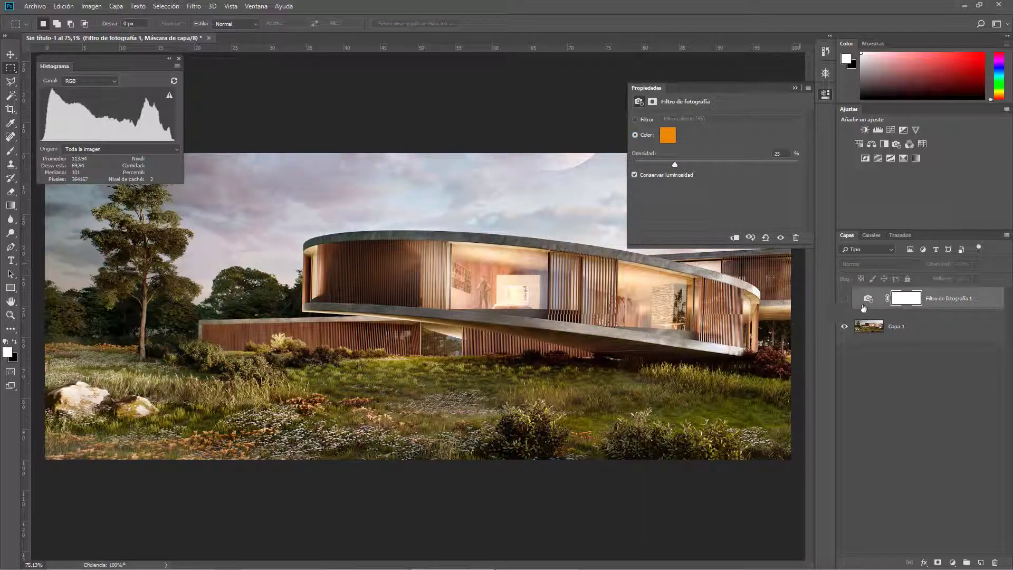
pyautogui.click(844, 298)
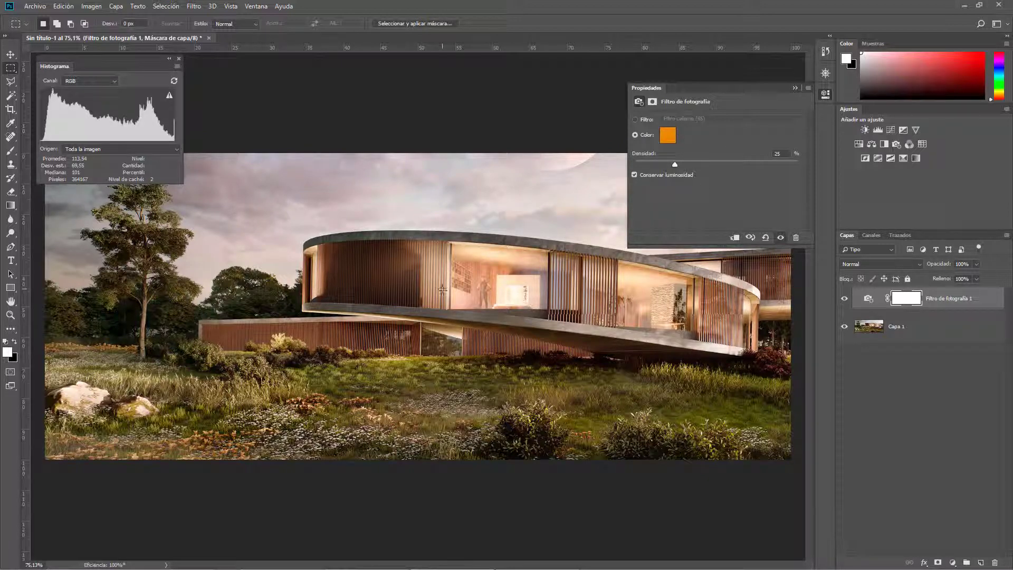
pyautogui.scroll(-1, 379, 467)
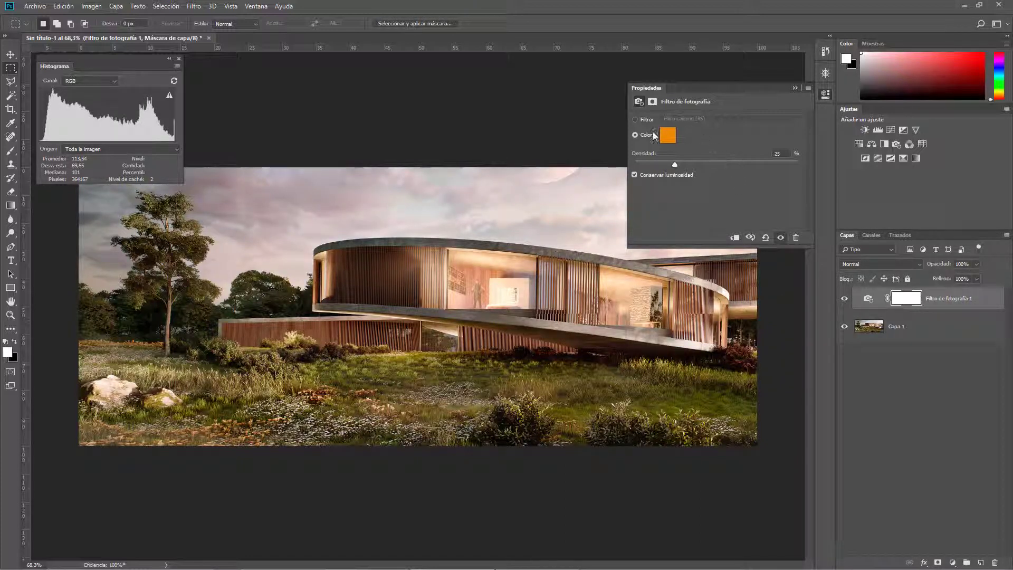
# - Invert the photo filter's mask and paint white over the house's glazing with a soft brush
pyautogui.click(901, 298)
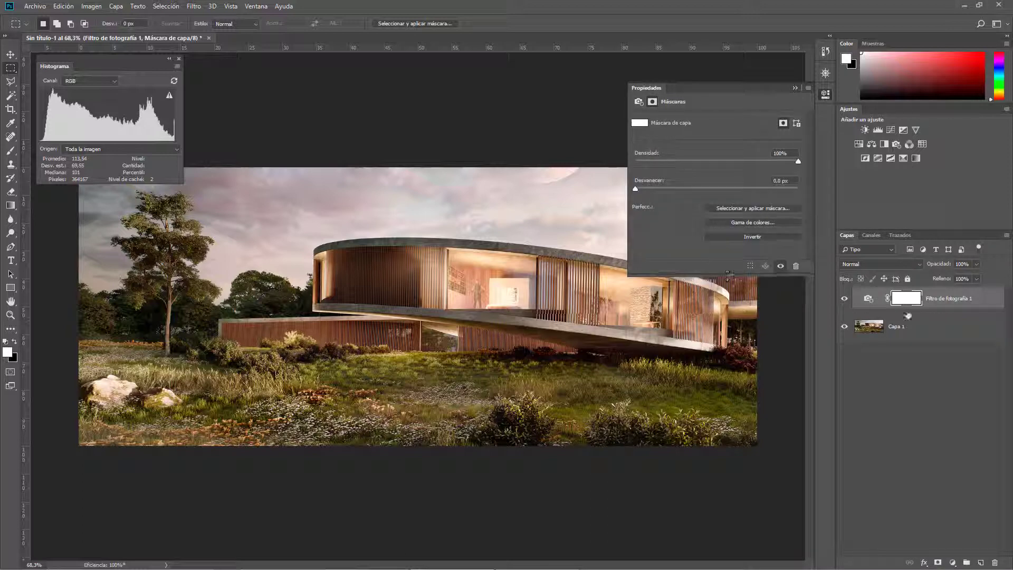
pyautogui.click(752, 236)
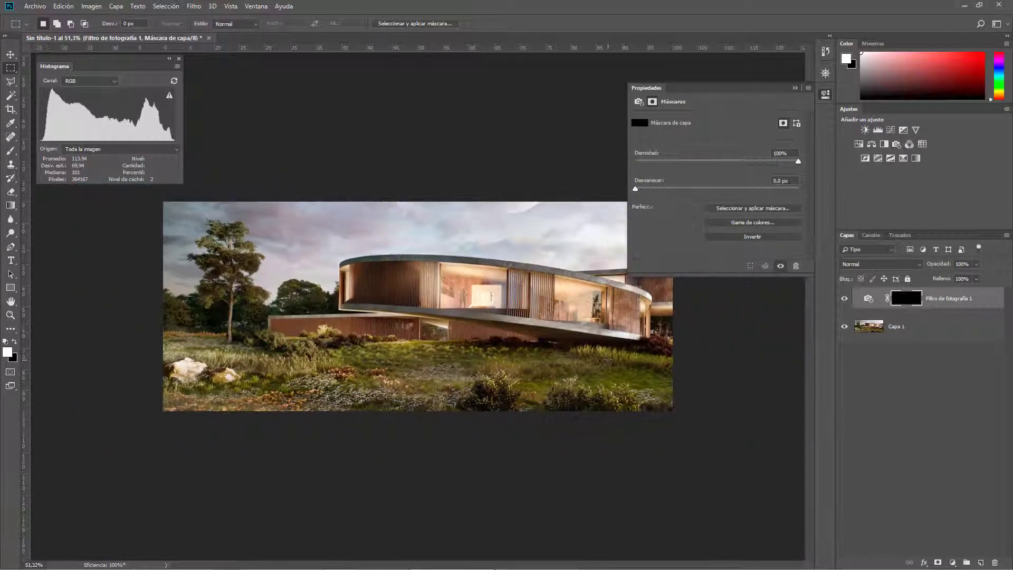
pyautogui.press('b')
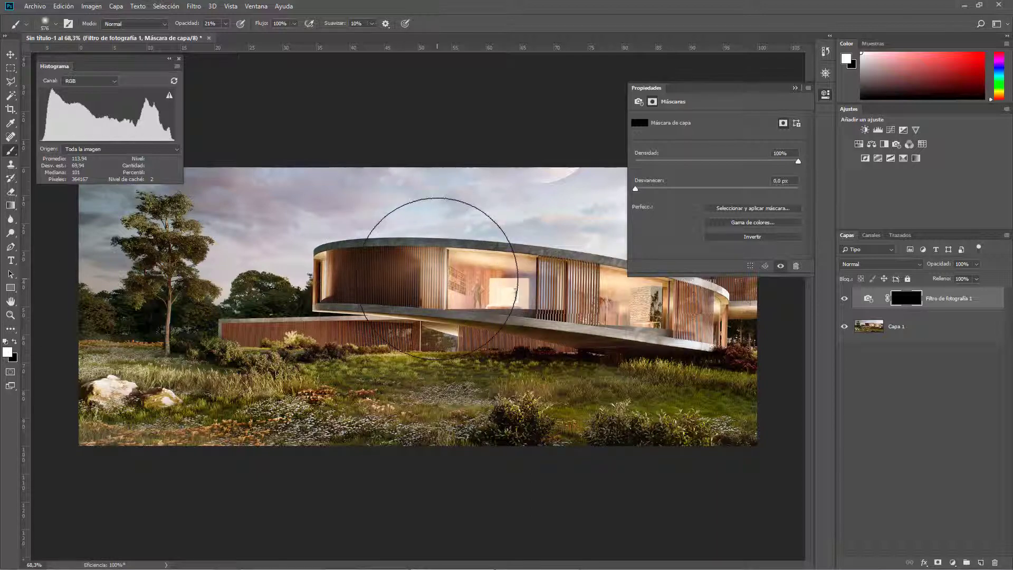
pyautogui.moveTo(443, 273); pyautogui.dragTo(373, 264)
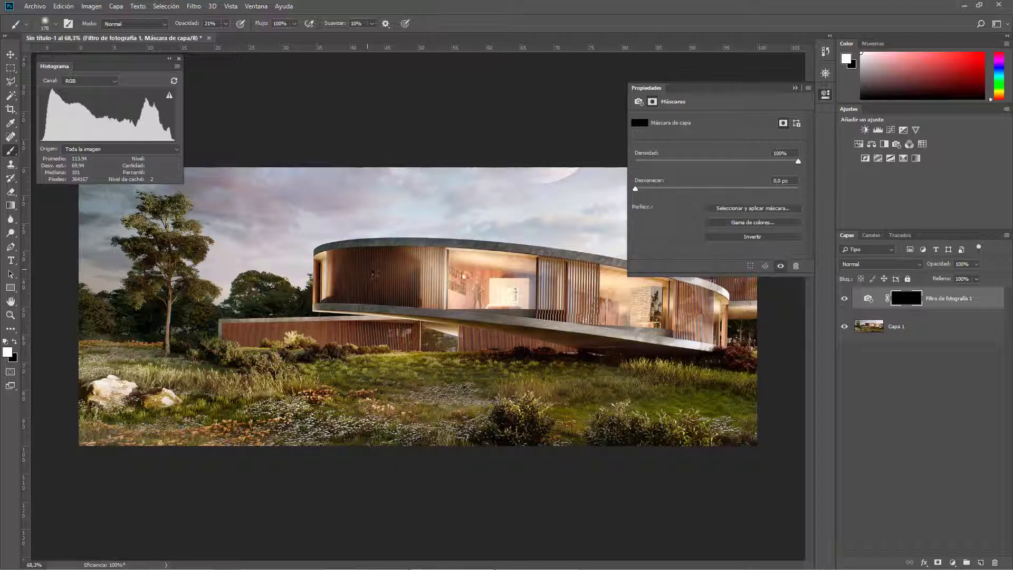
pyautogui.moveTo(466, 271); pyautogui.dragTo(459, 275)
pyautogui.moveTo(422, 270); pyautogui.dragTo(505, 288)
# - Shrink the brush to about 99 px, set Warming Filter (85) to 52% density, and compare
pyautogui.keyDown('alt'); pyautogui.rightClick(494, 349); pyautogui.keyUp('alt')
pyautogui.moveTo(495, 349); pyautogui.dragTo(472, 349)
pyautogui.click(868, 298)
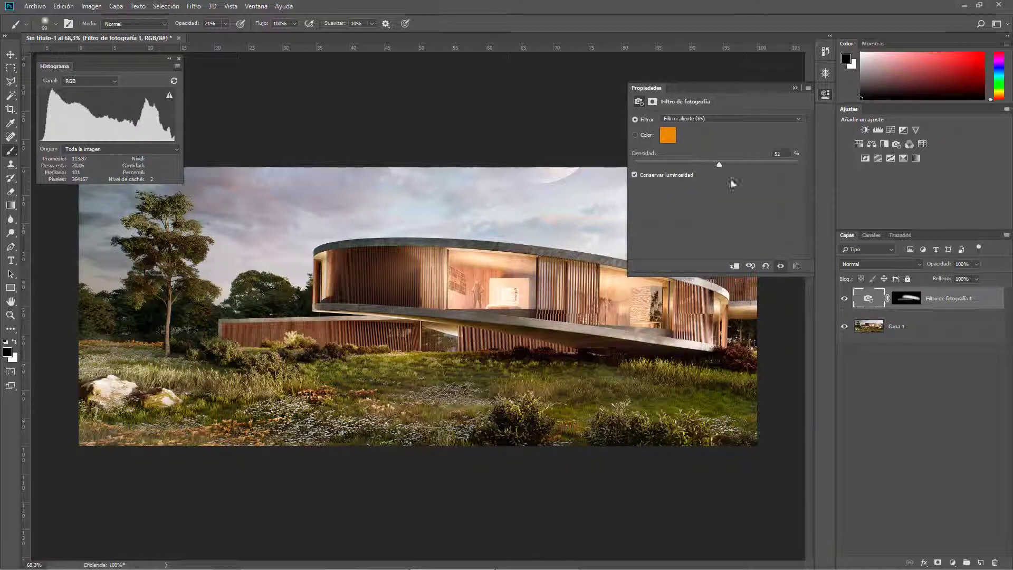
pyautogui.click(844, 298)
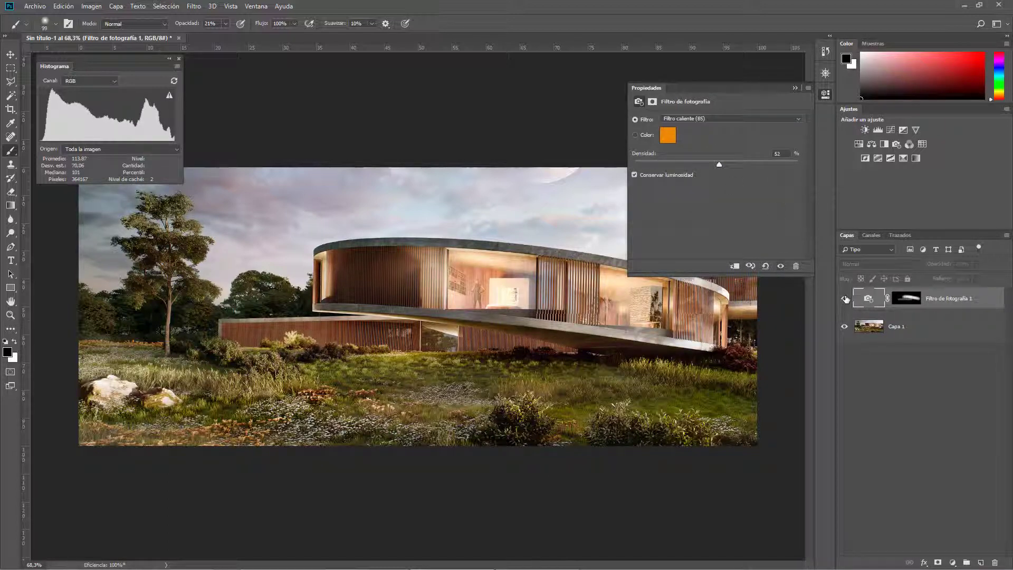
pyautogui.click(845, 299)
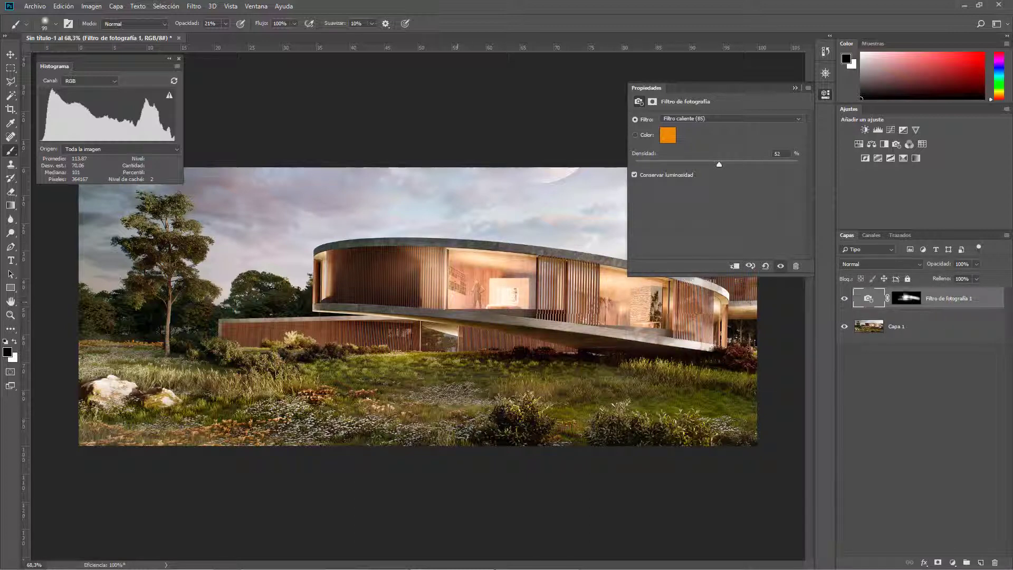
# - Add a second Photo Filter layer with custom blue #3978eb at 43% density
pyautogui.click(898, 147)
pyautogui.click(668, 136)
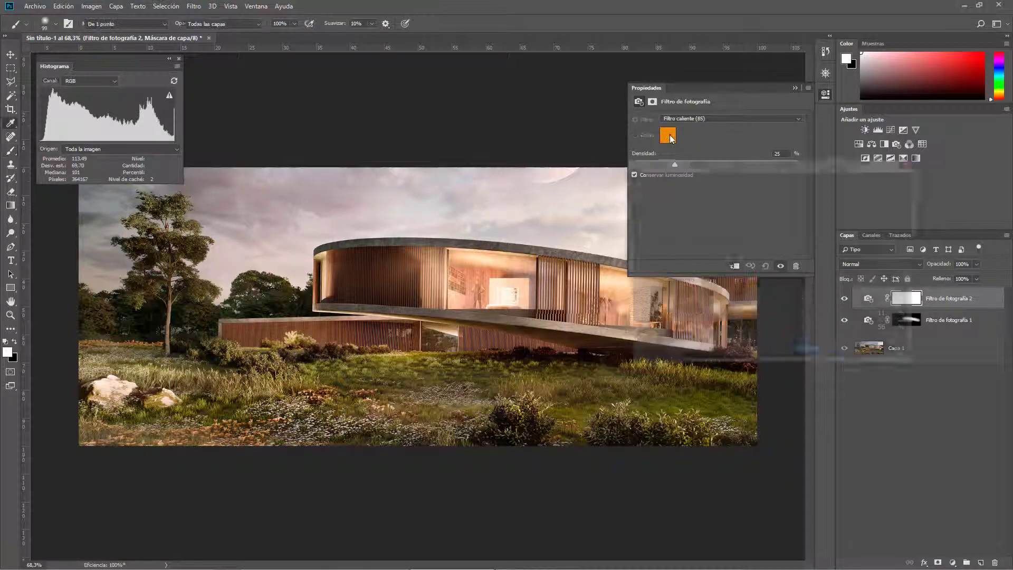
pyautogui.click(777, 243)
pyautogui.click(731, 200)
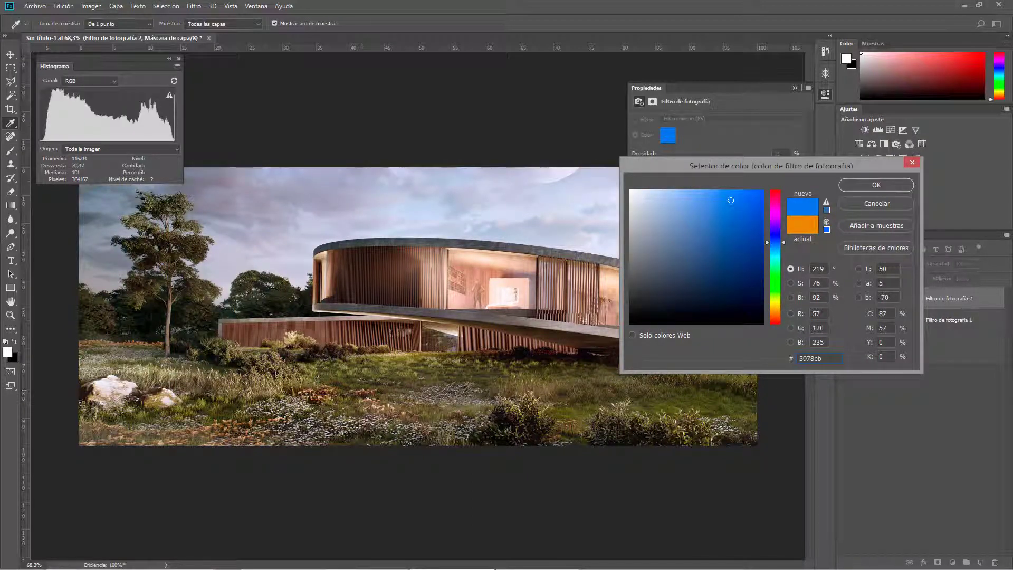
pyautogui.click(876, 184)
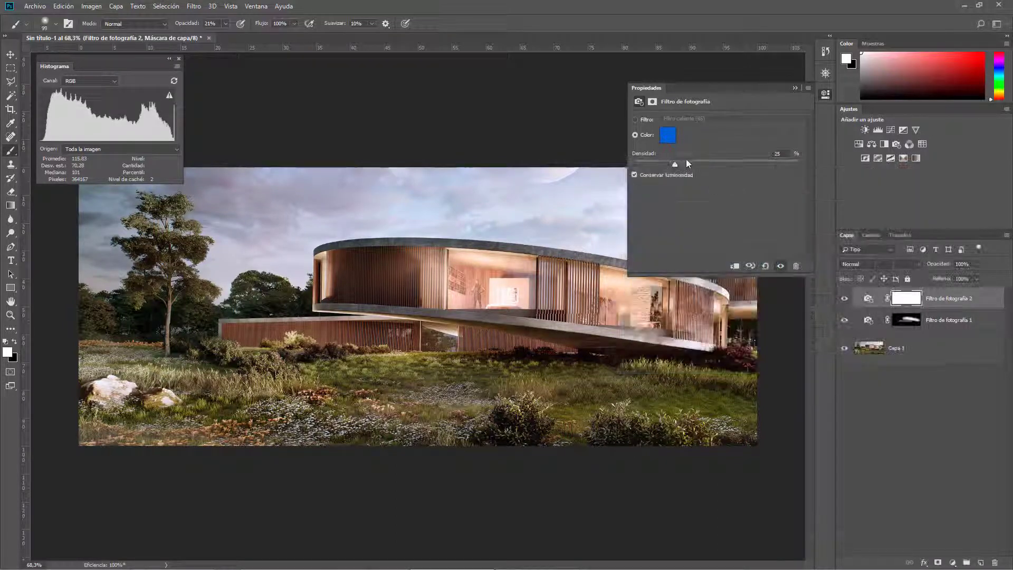
pyautogui.moveTo(699, 164); pyautogui.dragTo(703, 163)
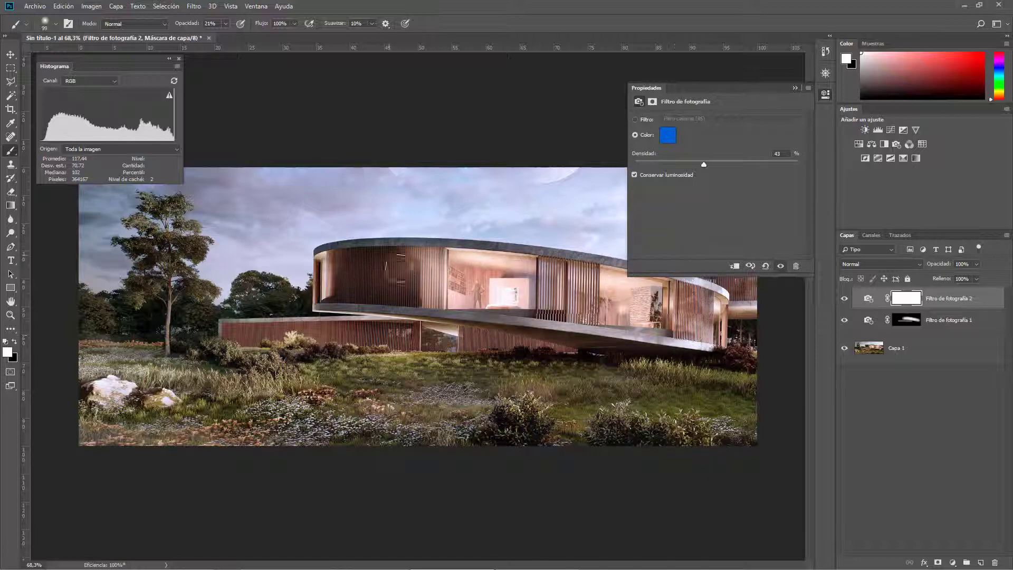
pyautogui.click(900, 301)
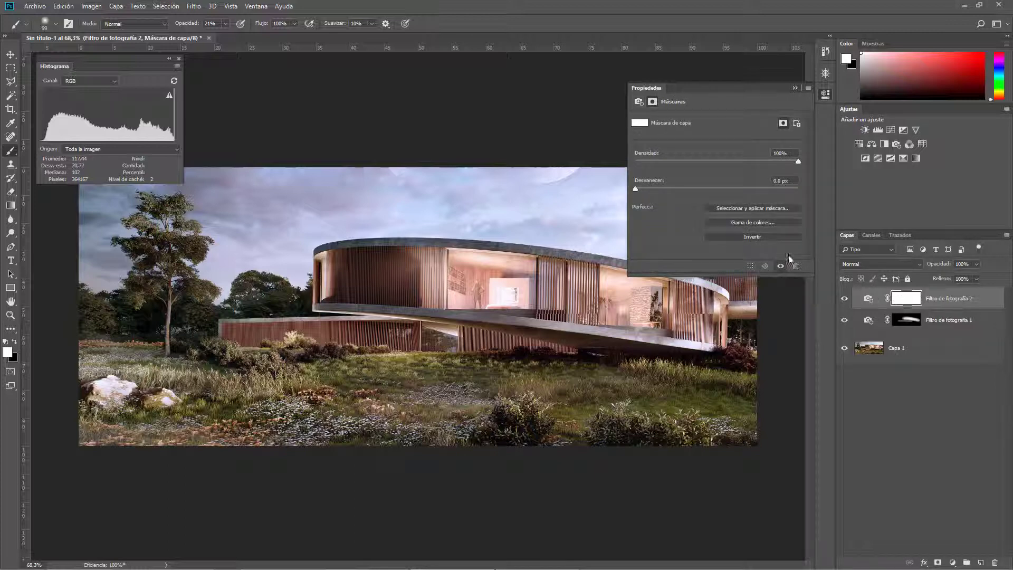
# - Invert the blue filter's mask, enlarge the brush to 474 px, and inspect both masks
pyautogui.click(758, 236)
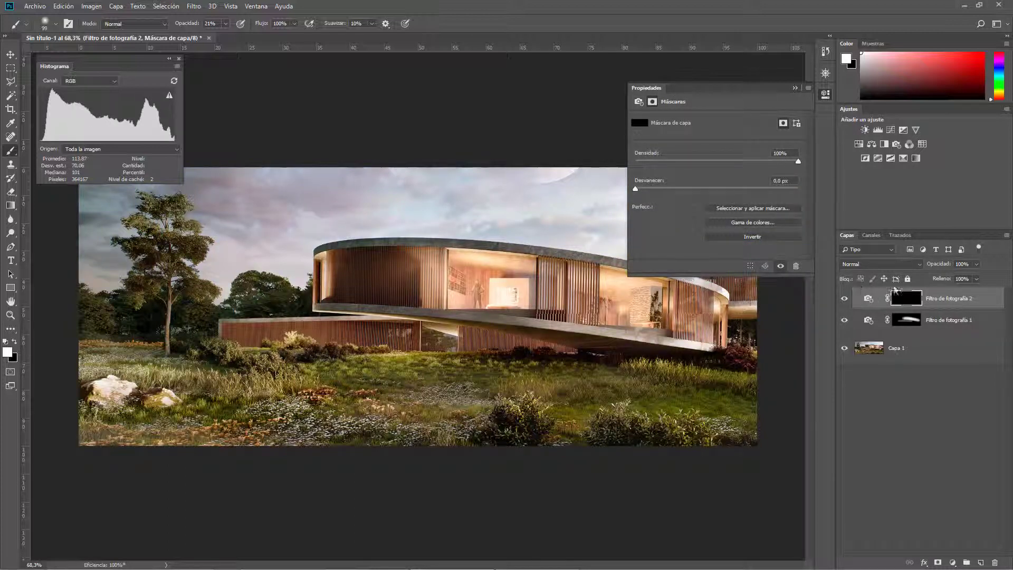
pyautogui.moveTo(448, 372); pyautogui.dragTo(475, 372)
pyautogui.keyDown('alt'); pyautogui.click(913, 323); pyautogui.keyUp('alt')
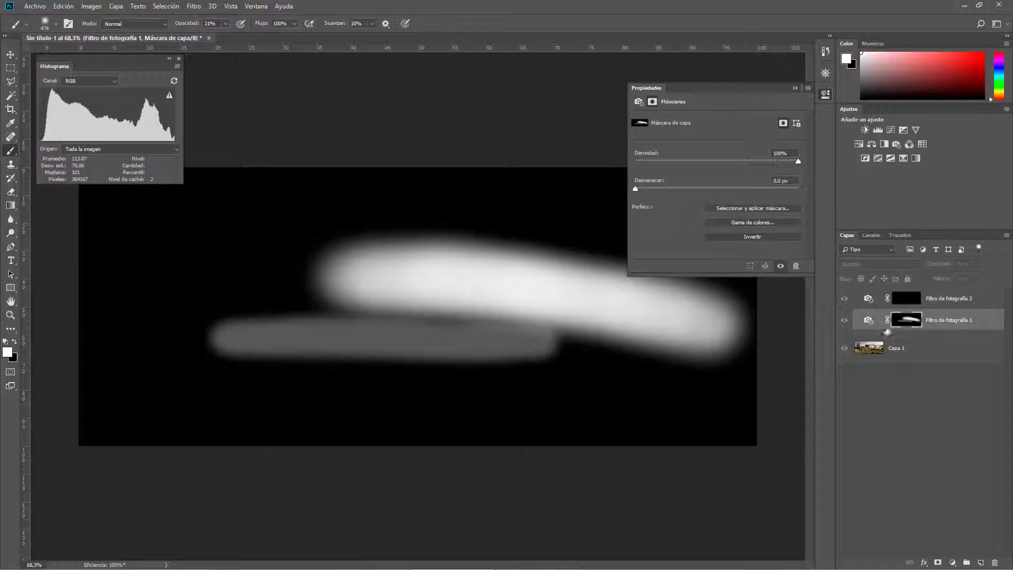
pyautogui.click(909, 302)
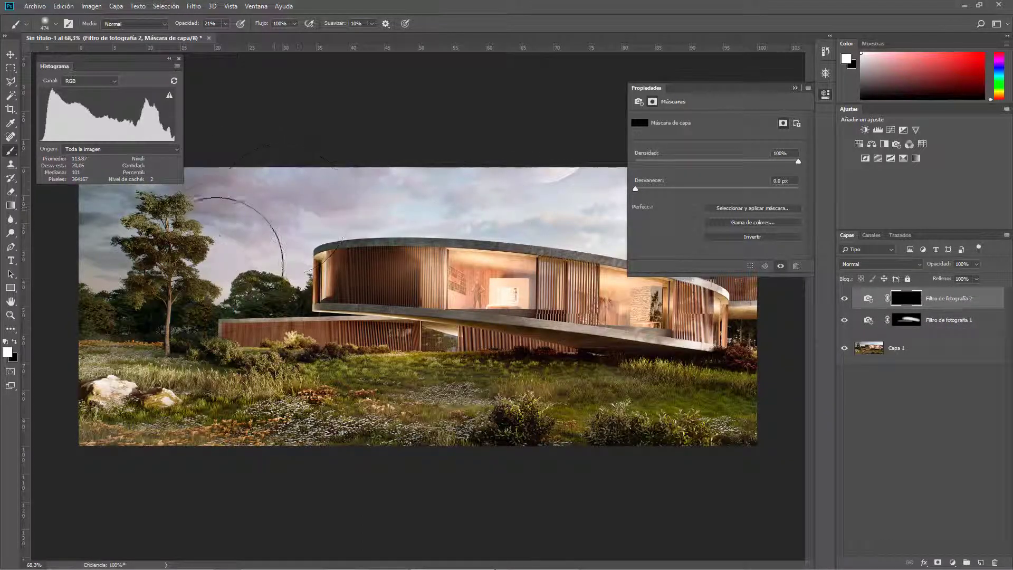
pyautogui.scroll(-2, 285, 227)
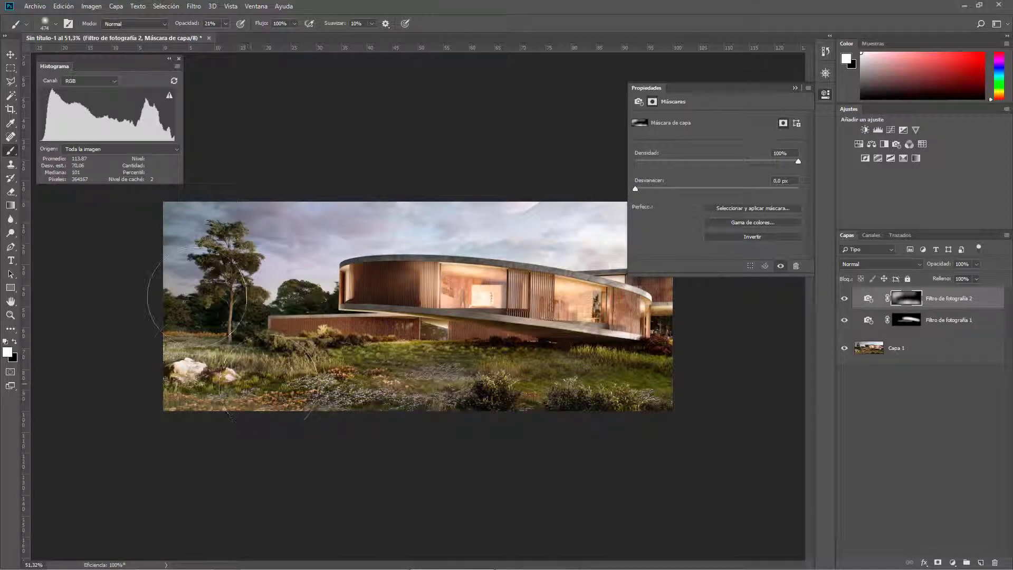
pyautogui.keyDown('alt'); pyautogui.click(911, 300); pyautogui.keyUp('alt')
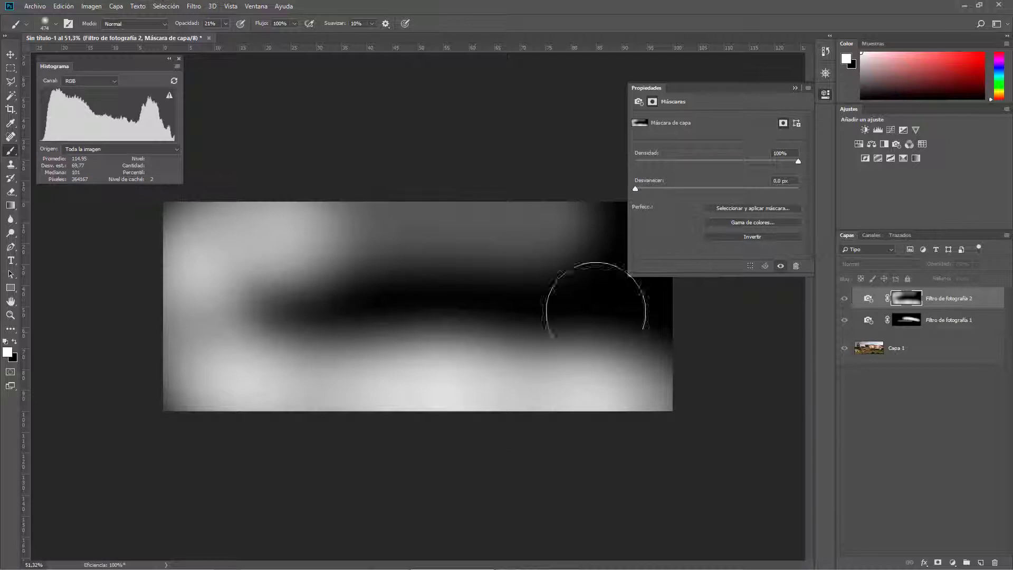
pyautogui.click(873, 300)
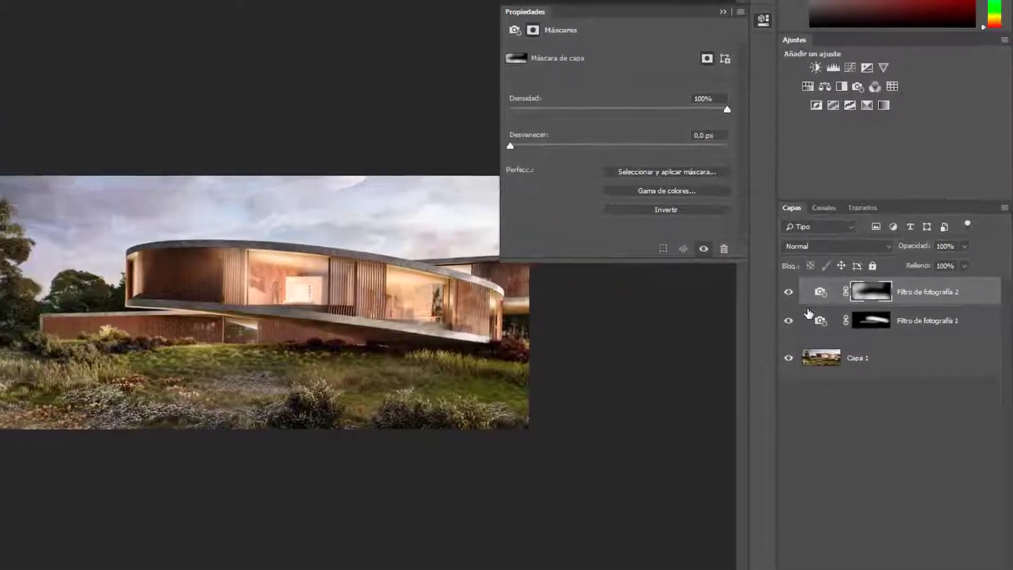
pyautogui.click(820, 291)
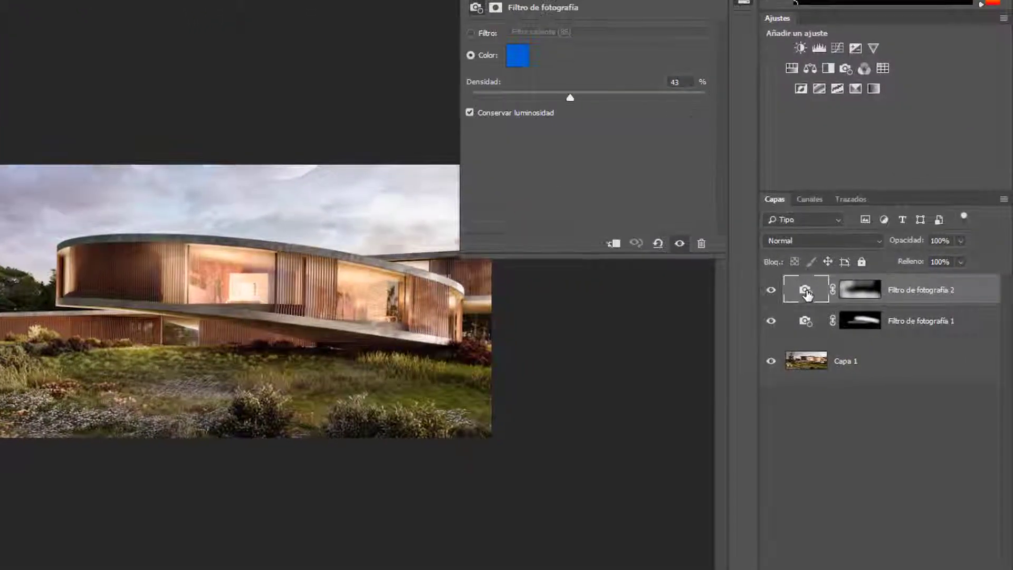
pyautogui.click(853, 291)
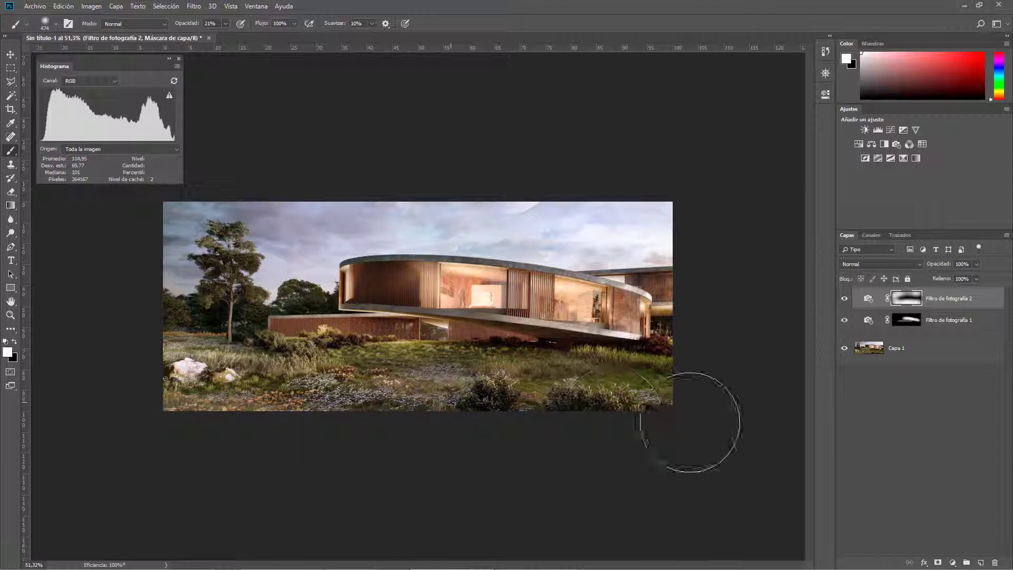
pyautogui.scroll(3, 369, 317)
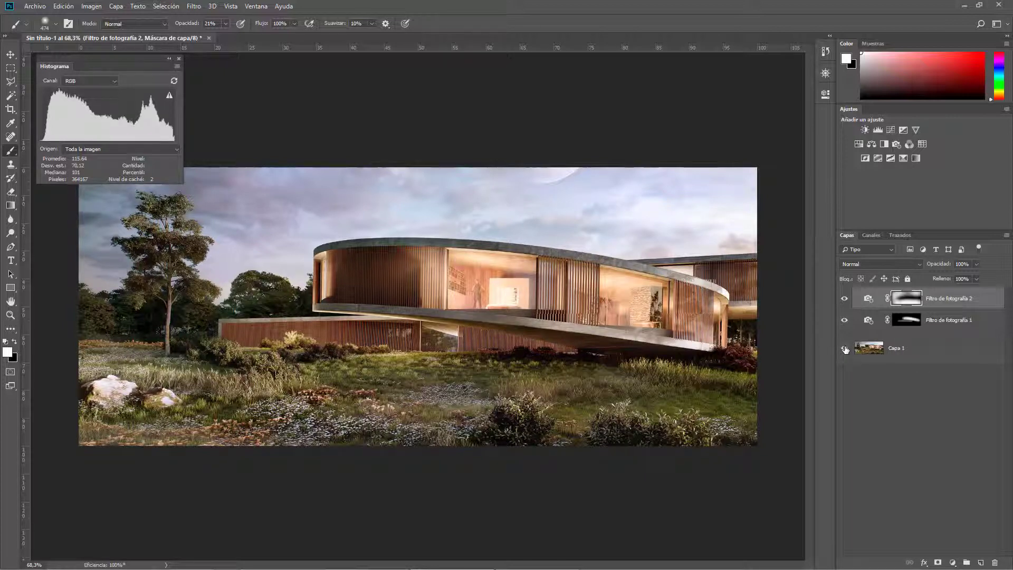
# - Solo Capa 1 to compare without filters, then open Filtro de fotografía 2's properties
pyautogui.press('alt')
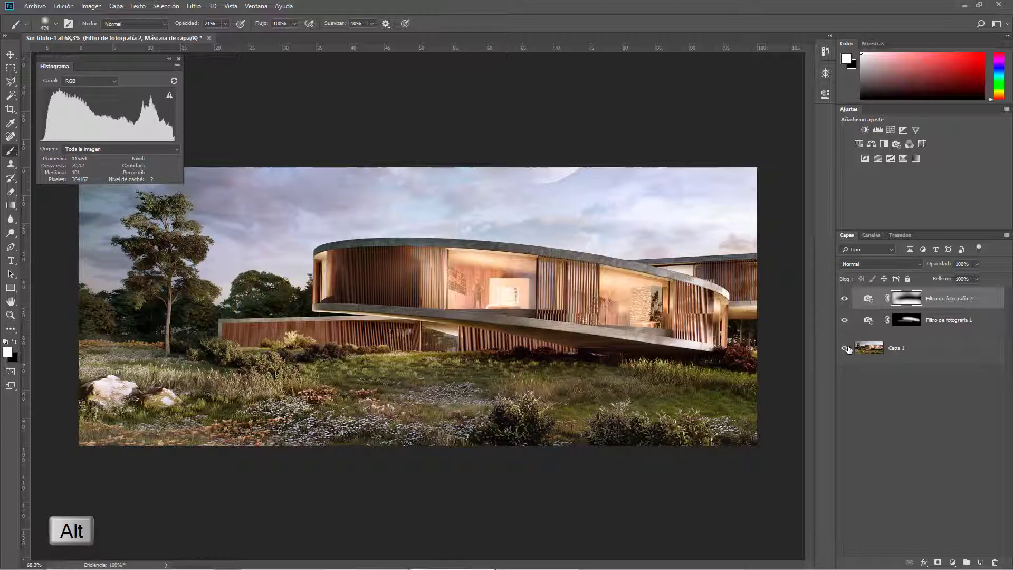
pyautogui.keyDown('alt'); pyautogui.click(845, 348); pyautogui.keyUp('alt')
pyautogui.keyDown('alt'); pyautogui.click(846, 349); pyautogui.keyUp('alt')
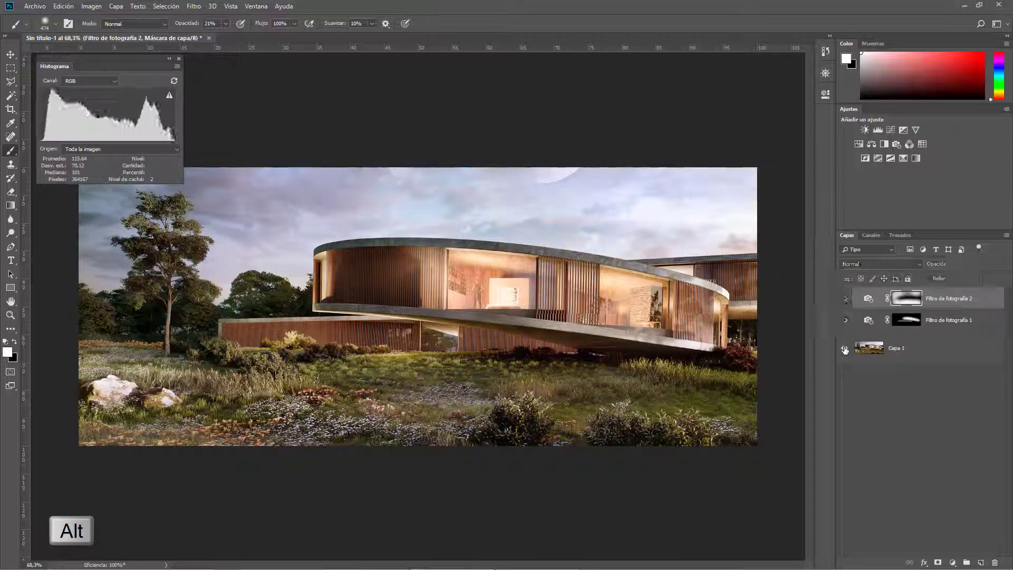
pyautogui.keyDown('alt'); pyautogui.click(845, 349); pyautogui.keyUp('alt')
pyautogui.keyDown('alt'); pyautogui.click(845, 349); pyautogui.keyUp('alt')
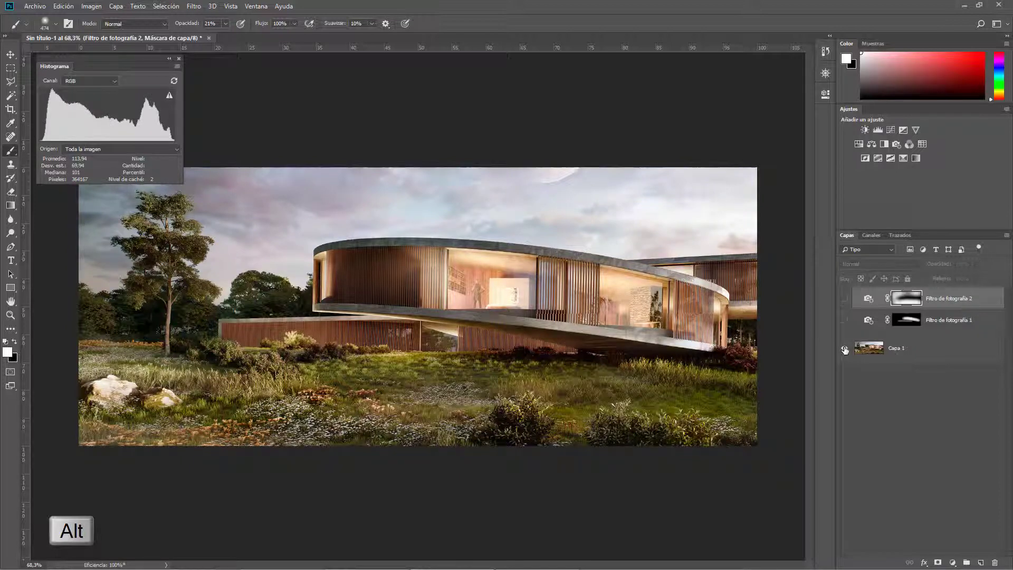
pyautogui.keyDown('alt'); pyautogui.click(845, 349); pyautogui.keyUp('alt')
pyautogui.keyDown('alt'); pyautogui.click(846, 349); pyautogui.keyUp('alt')
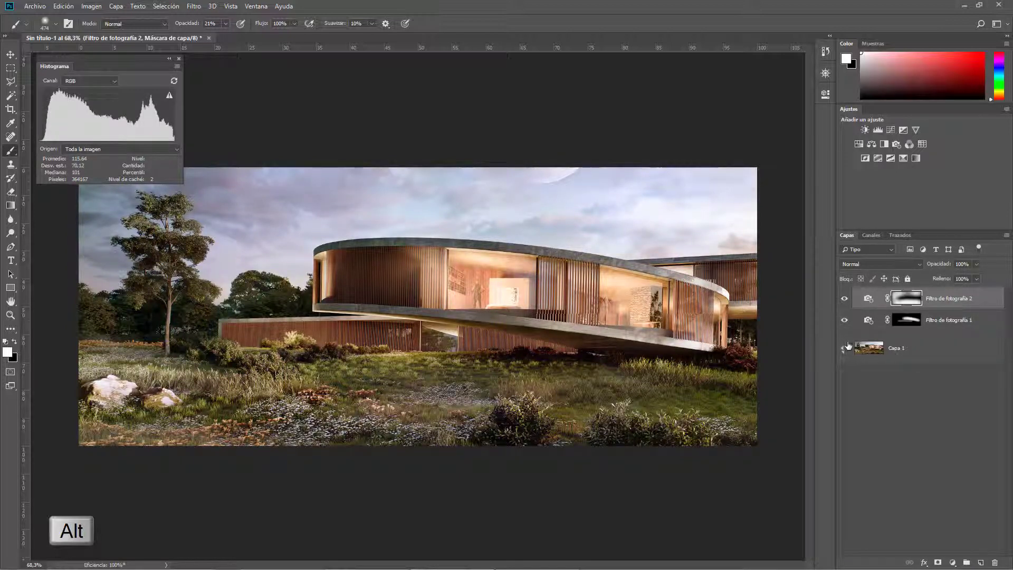
pyautogui.click(871, 299)
pyautogui.doubleClick(872, 299)
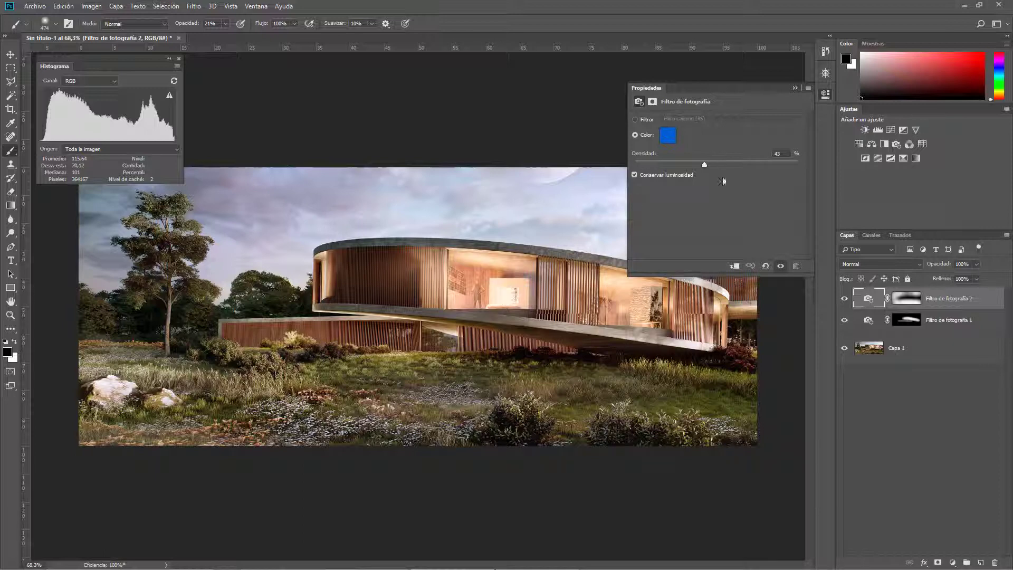
# - Switch the second filter from custom colour to preset mode and try Filtro frío (LBB)
pyautogui.click(869, 299)
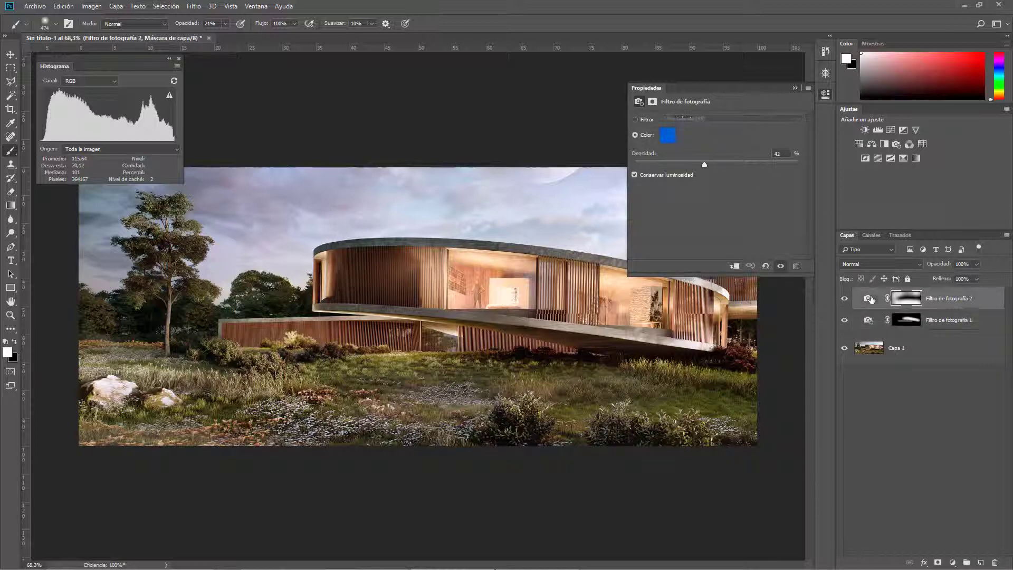
pyautogui.click(636, 120)
pyautogui.click(701, 119)
pyautogui.click(702, 120)
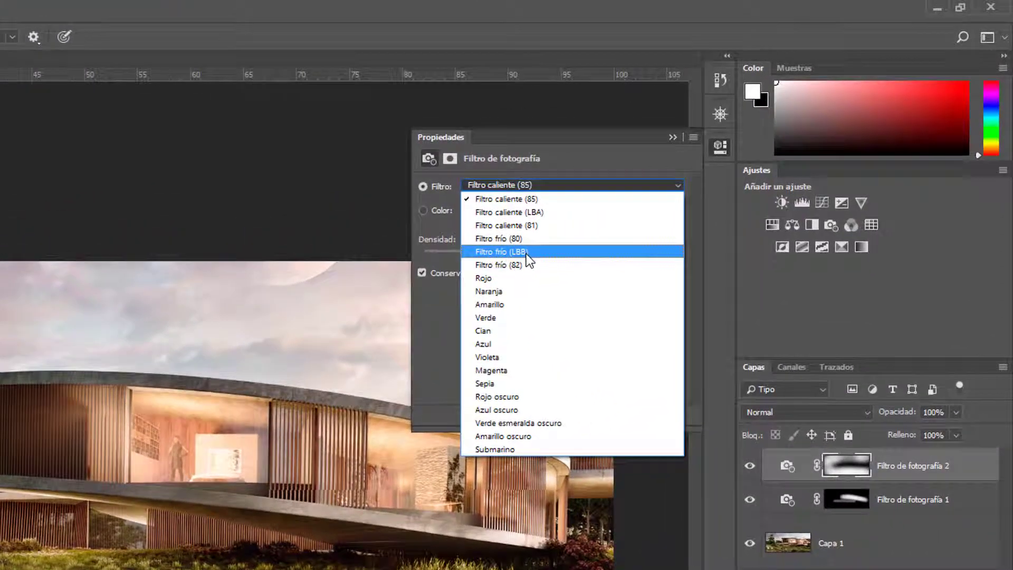
pyautogui.click(528, 250)
# - Try Filtro caliente (LBA), Filtro frío (80) and Filtro caliente (85), then apply Sepia
pyautogui.click(572, 185)
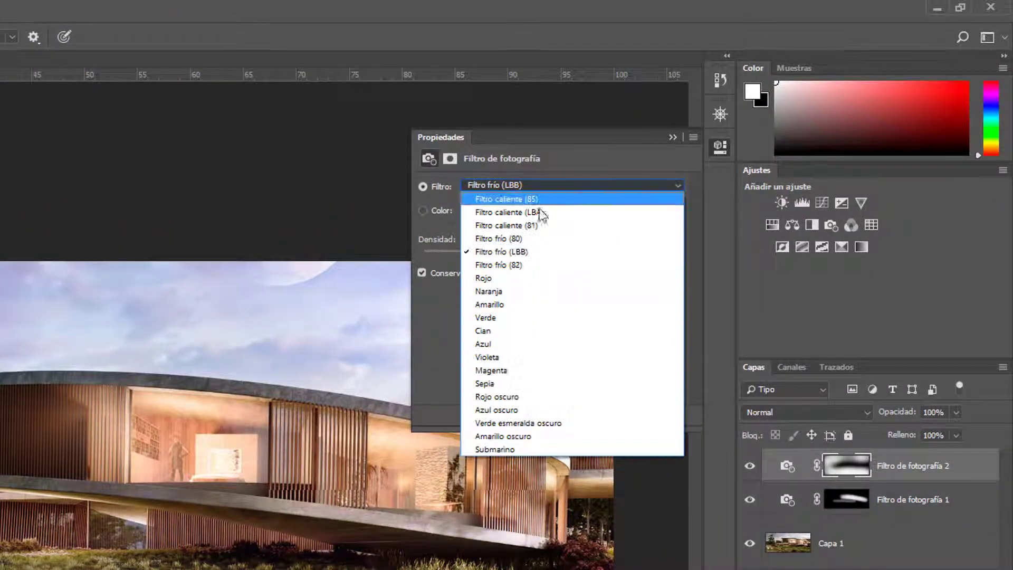
pyautogui.click(533, 210)
pyautogui.click(532, 185)
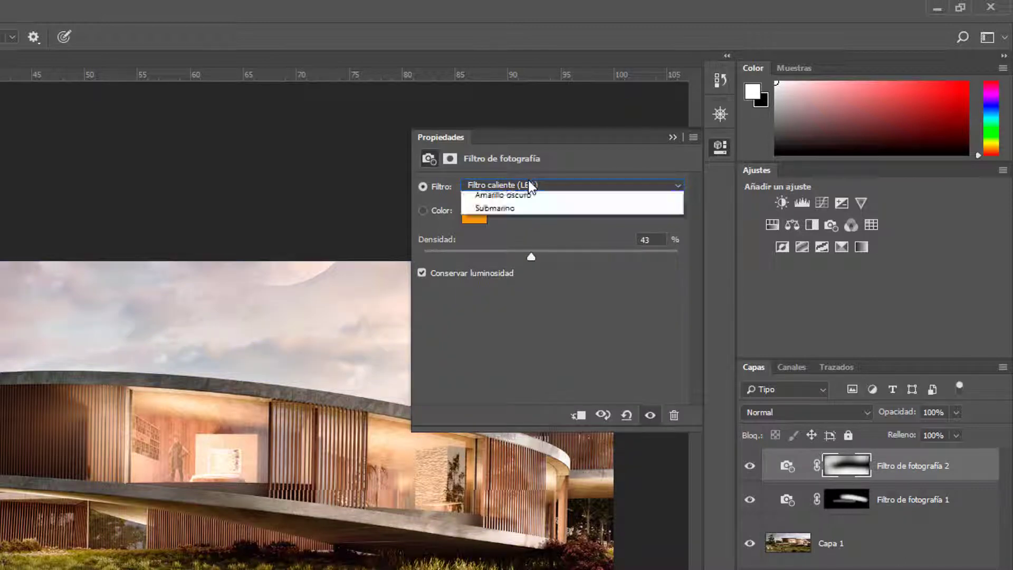
pyautogui.click(512, 242)
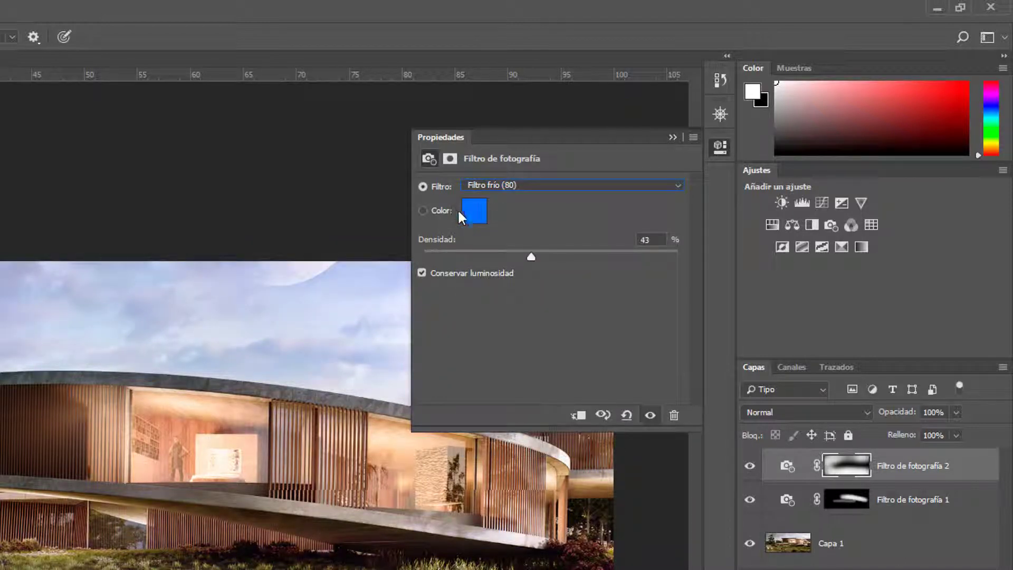
pyautogui.click(543, 184)
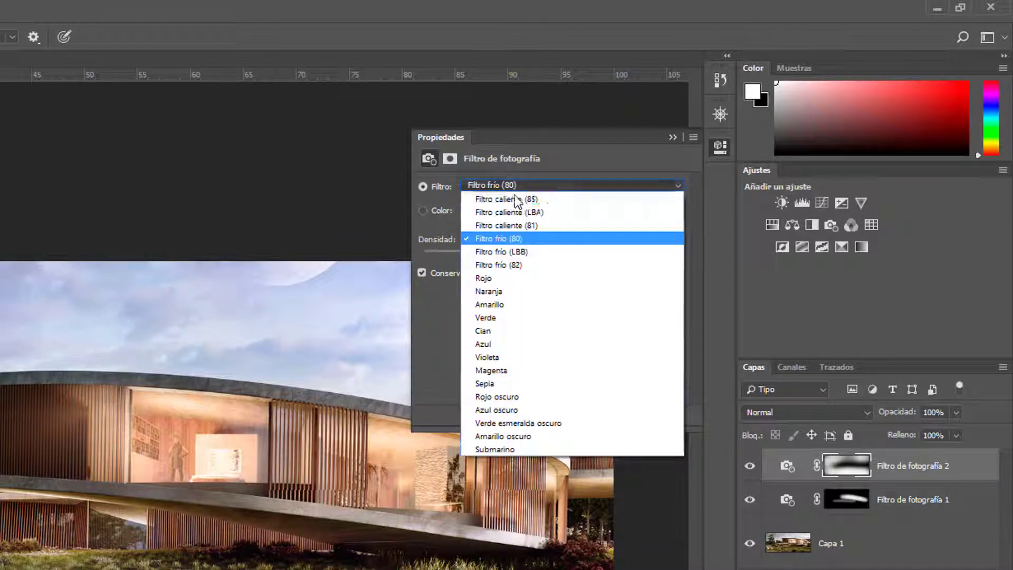
pyautogui.click(504, 197)
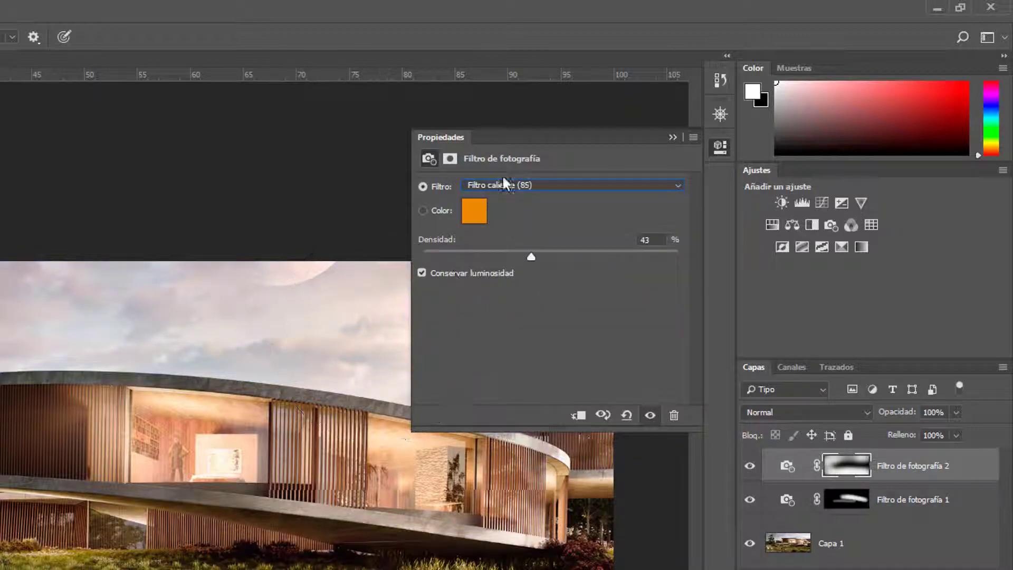
pyautogui.click(502, 182)
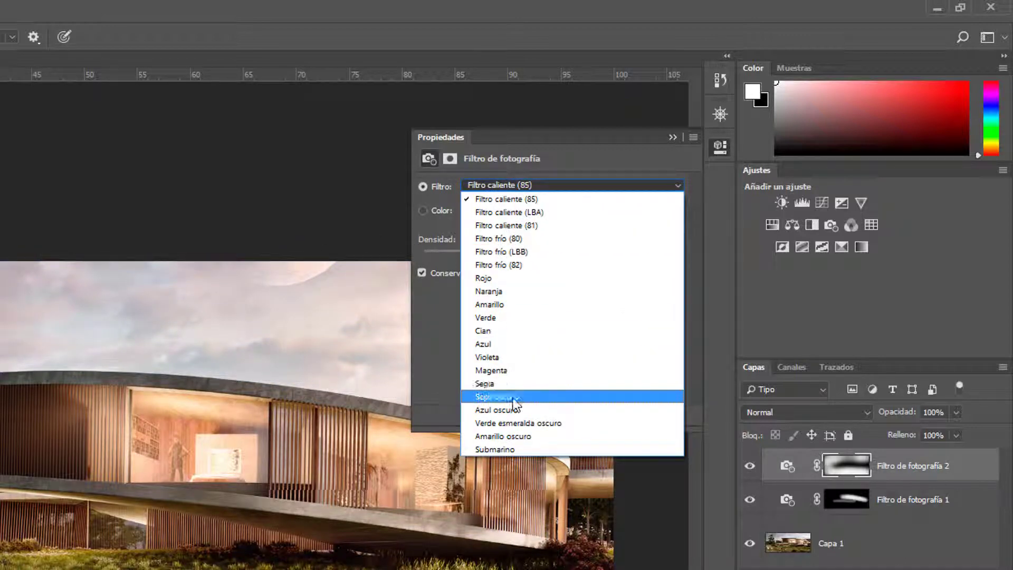
pyautogui.click(518, 383)
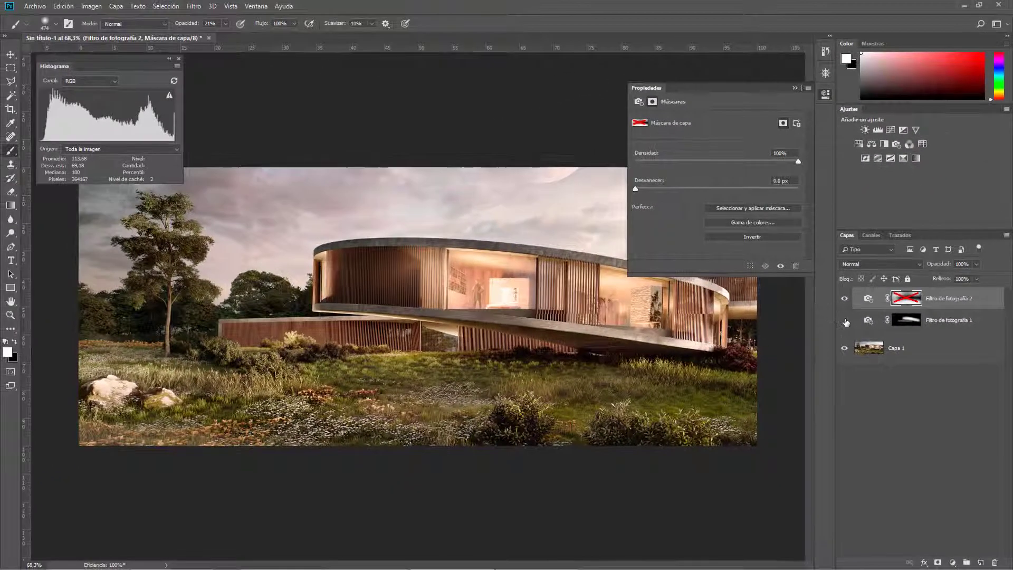
# - Apply the Violeta preset to Filtro de fotografía 2 and drop its density to about 25%
pyautogui.click(868, 298)
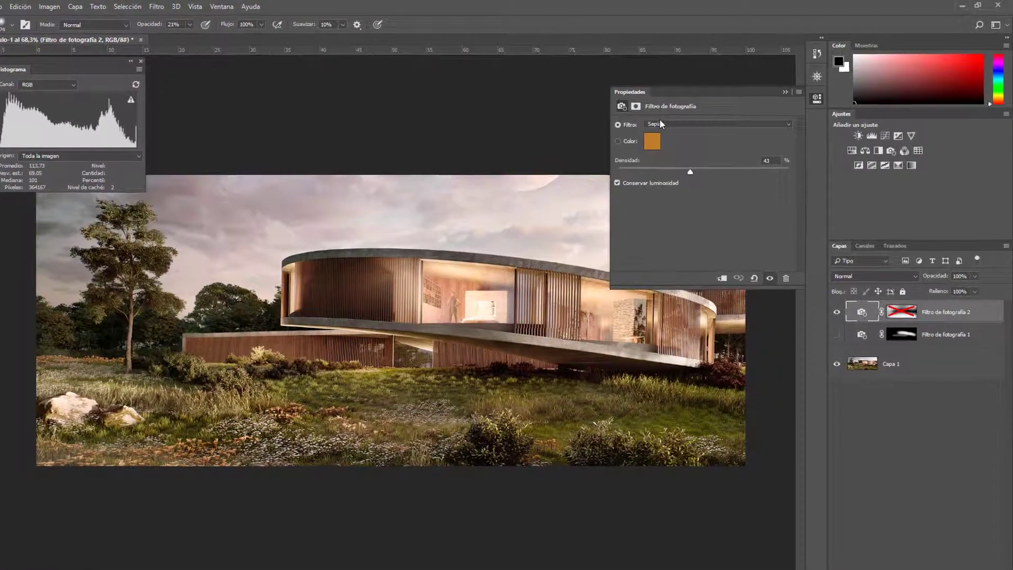
pyautogui.click(668, 119)
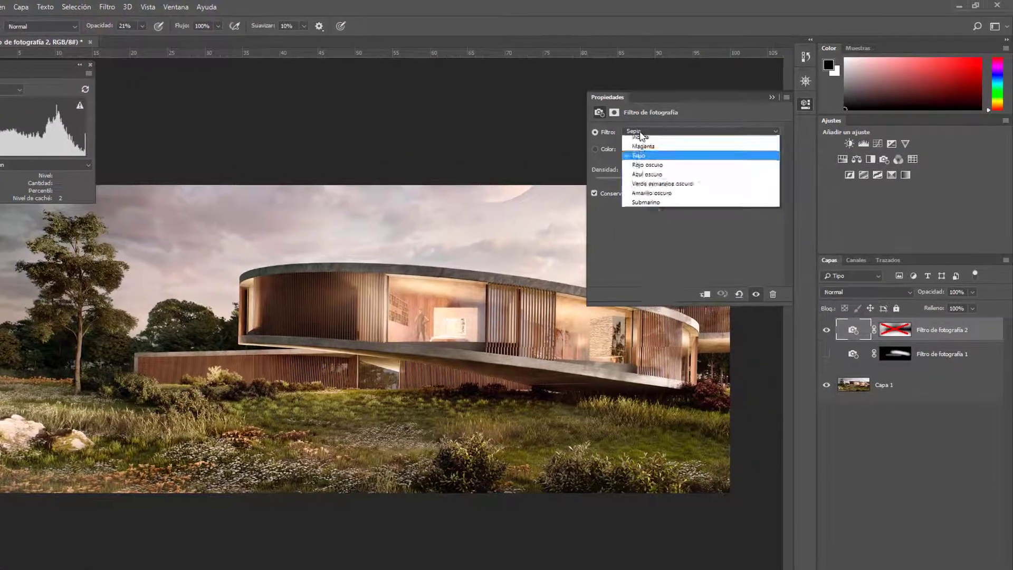
pyautogui.click(641, 258)
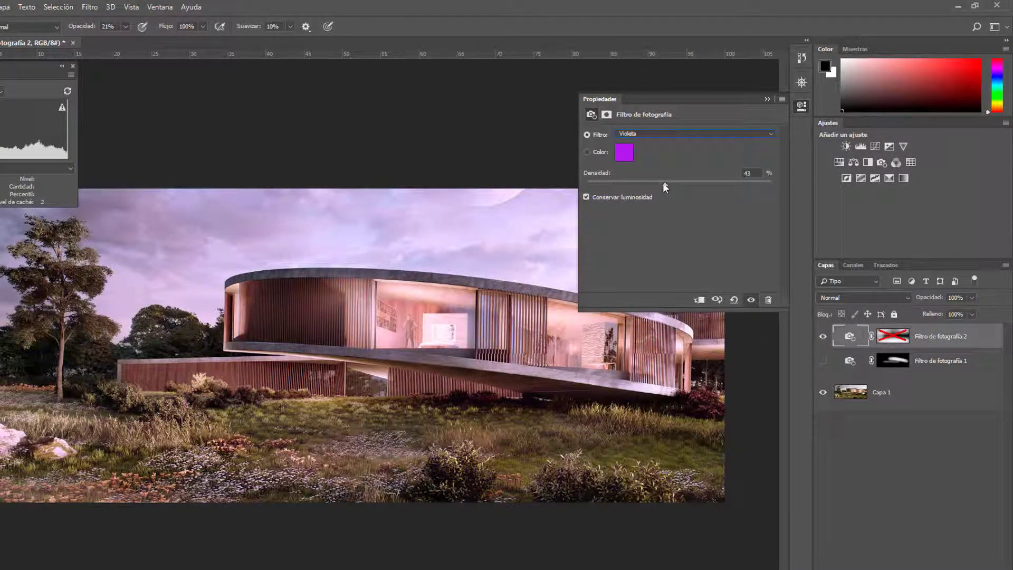
pyautogui.moveTo(663, 182); pyautogui.dragTo(642, 187)
pyautogui.moveTo(637, 188); pyautogui.dragTo(638, 186)
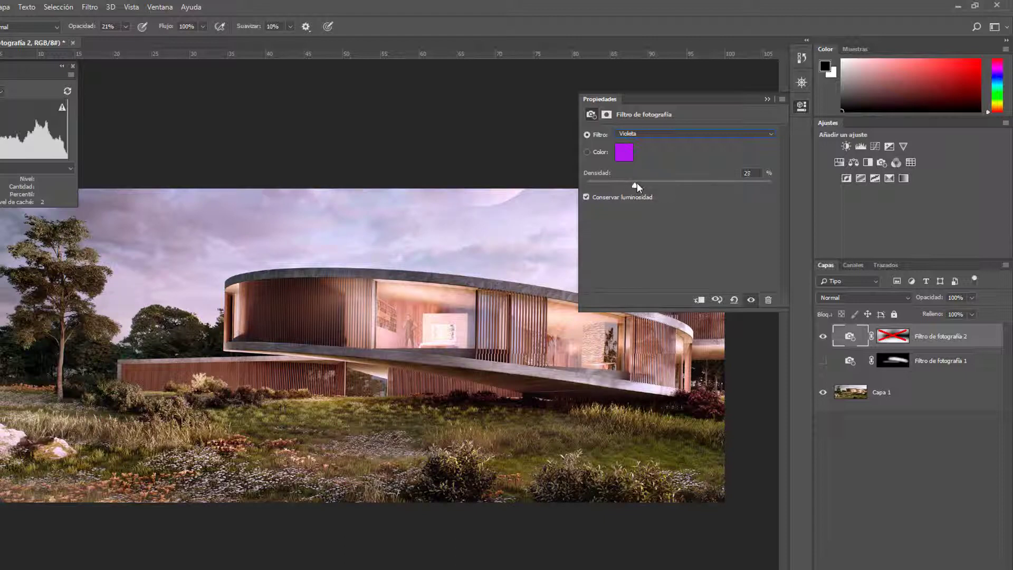
pyautogui.click(636, 136)
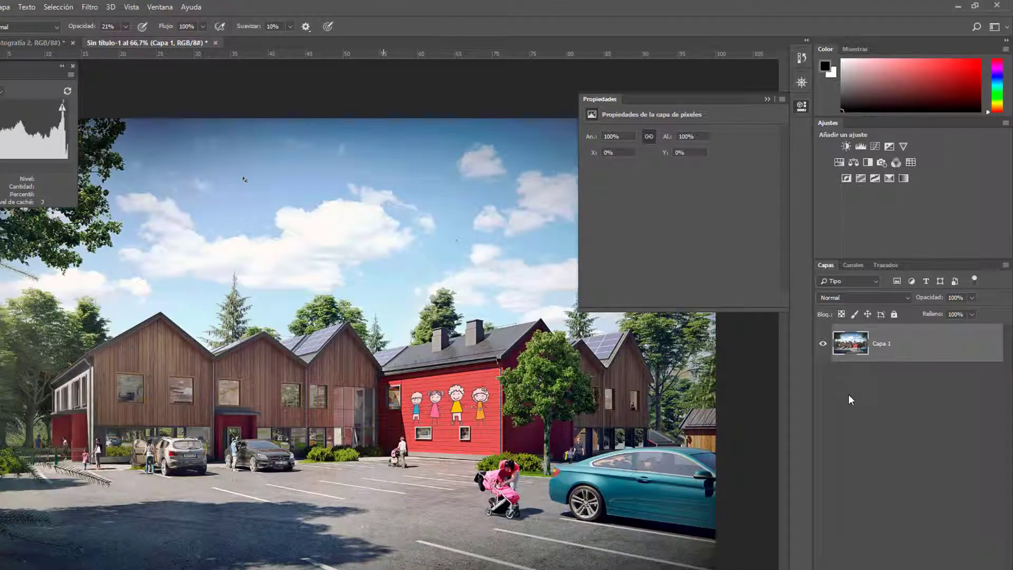
# - Add a Photo Filter adjustment layer to the red-building render and compare it
pyautogui.scroll(-1, 274, 422)
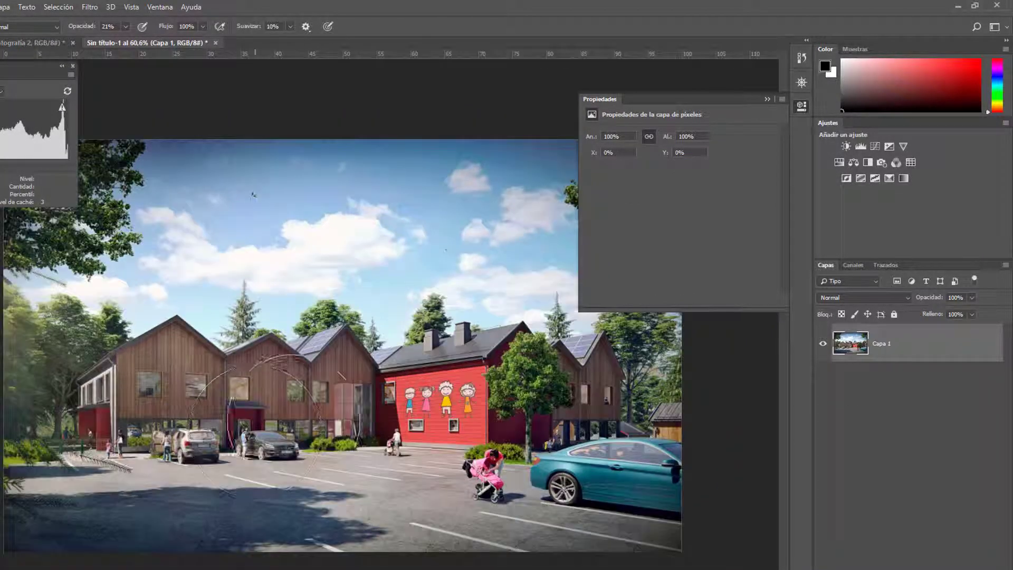
pyautogui.click(881, 162)
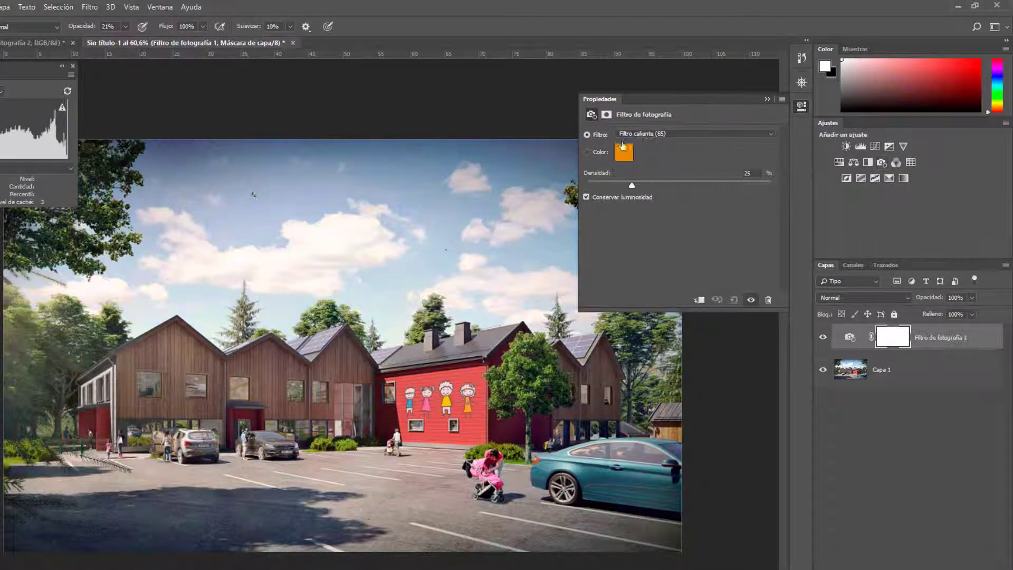
pyautogui.click(824, 337)
pyautogui.press('v')
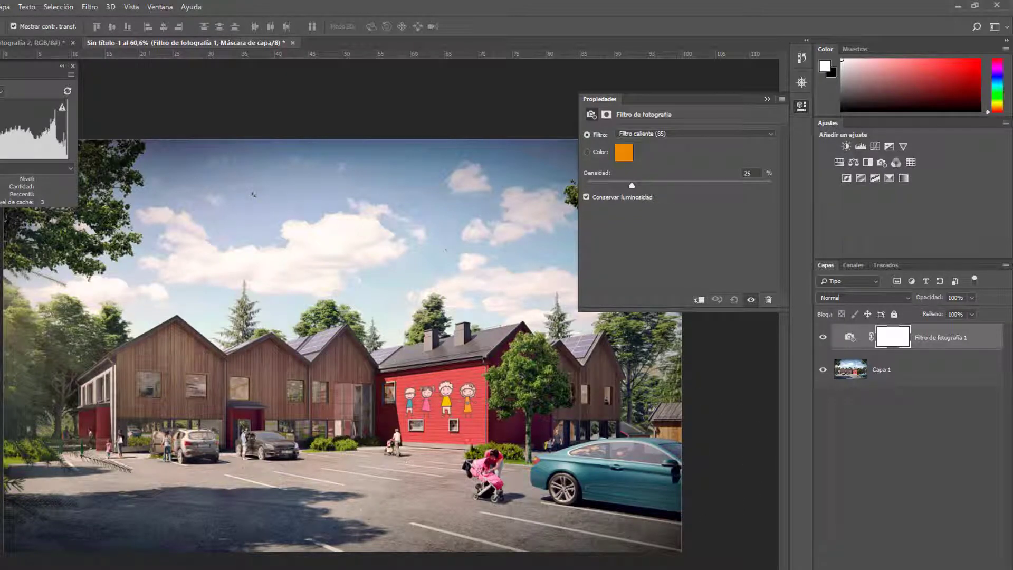
pyautogui.scroll(-1, 351, 337)
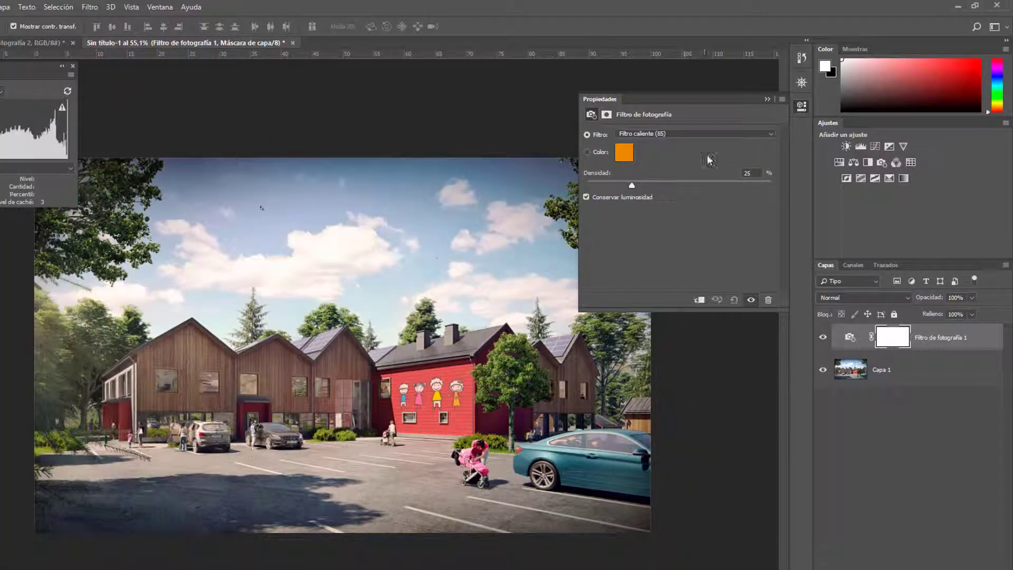
# - Set the filter to Filtro frío (80) at 18% density and compare the result
pyautogui.click(684, 135)
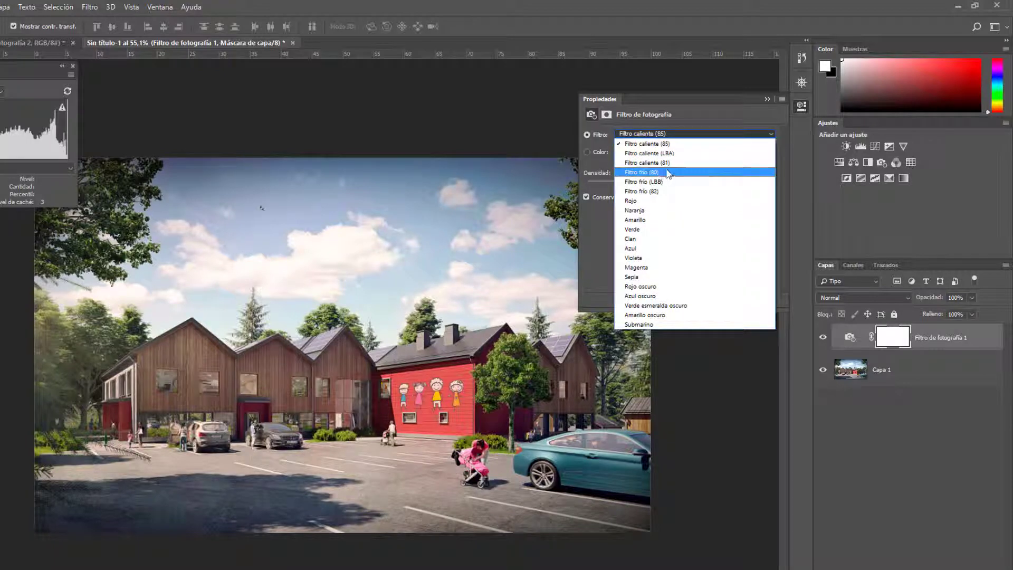
pyautogui.click(672, 182)
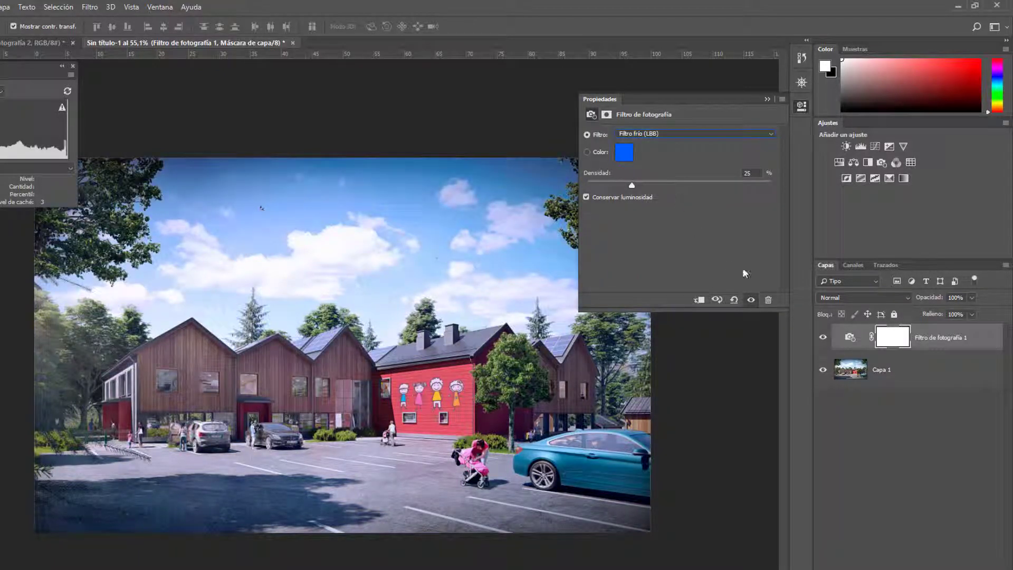
pyautogui.click(653, 138)
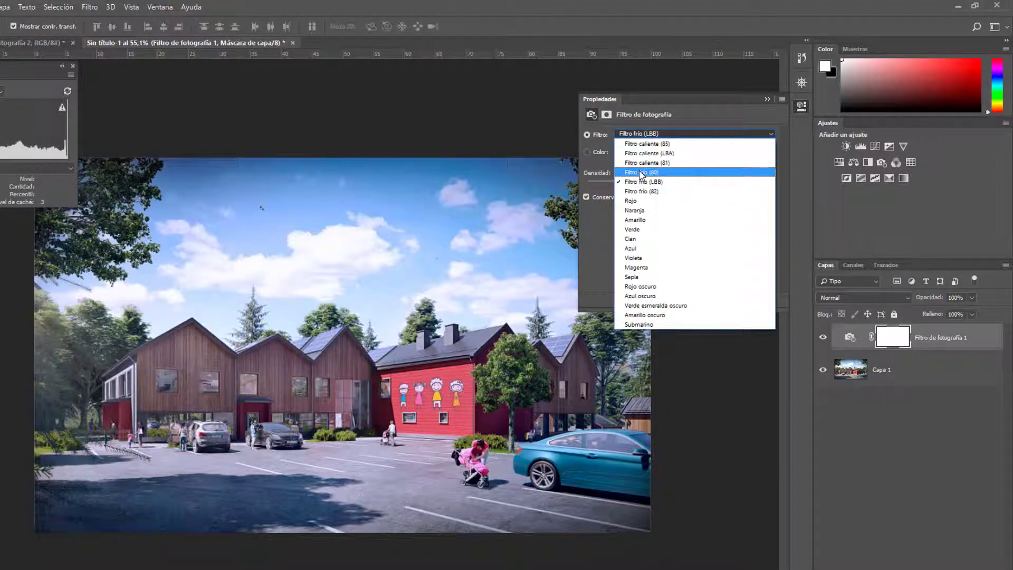
pyautogui.click(643, 173)
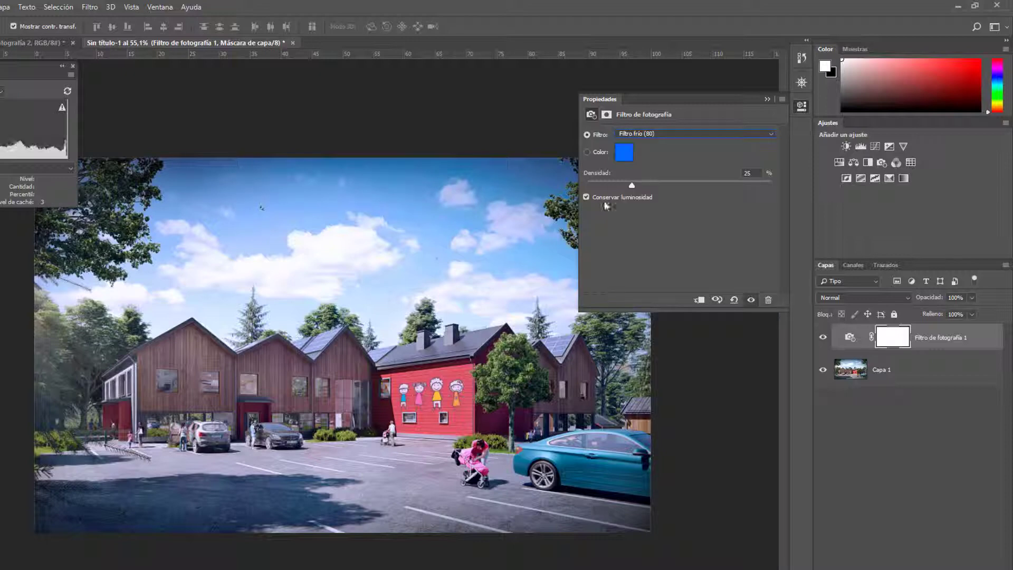
pyautogui.moveTo(633, 185); pyautogui.dragTo(618, 185)
pyautogui.click(823, 336)
pyautogui.scroll(1, 351, 338)
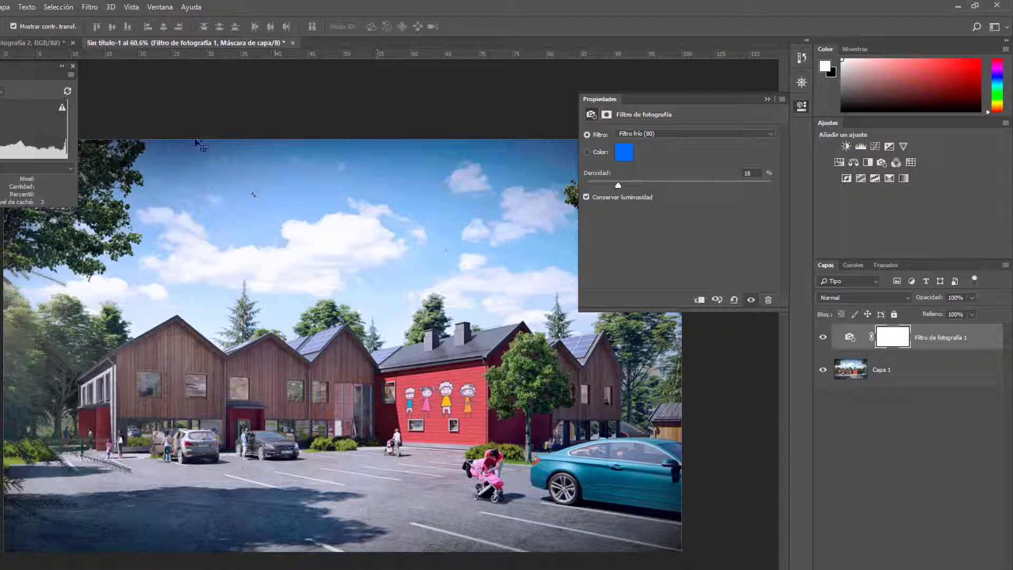
pyautogui.click(68, 92)
# - Return to the curved-house document and re-enable both photo filter layers and the mask
pyautogui.click(42, 43)
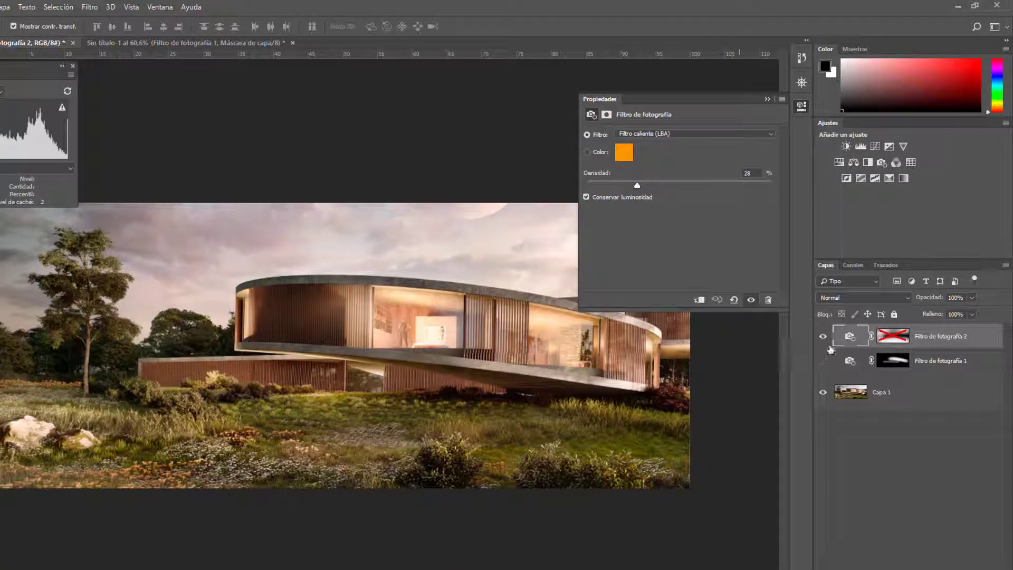
pyautogui.click(823, 360)
pyautogui.keyDown('shift'); pyautogui.click(878, 339); pyautogui.keyUp('shift')
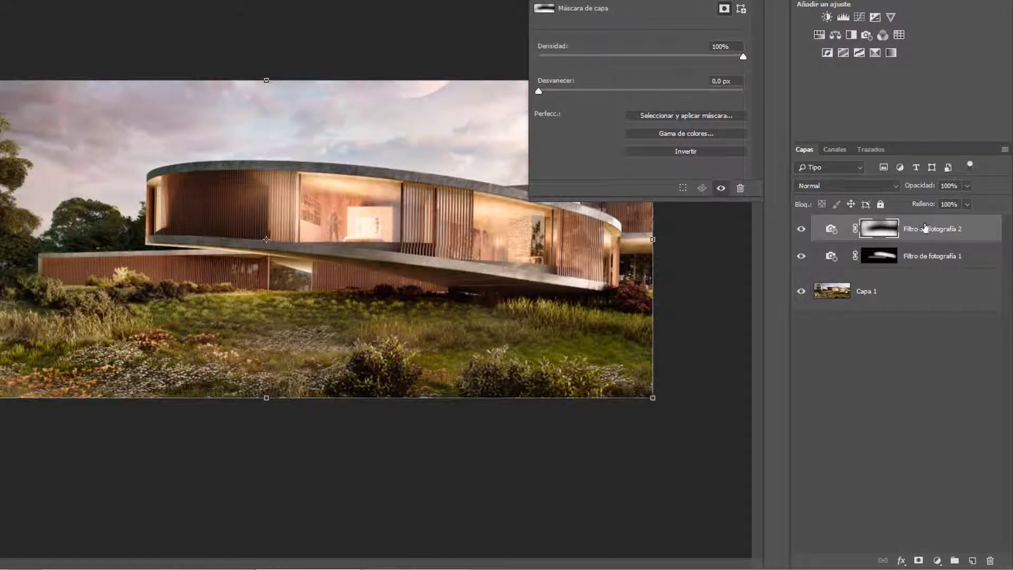
# - Delete Filtro de fotografía 2 and 1, then add a default Black & White adjustment layer
pyautogui.moveTo(933, 264); pyautogui.dragTo(990, 560)
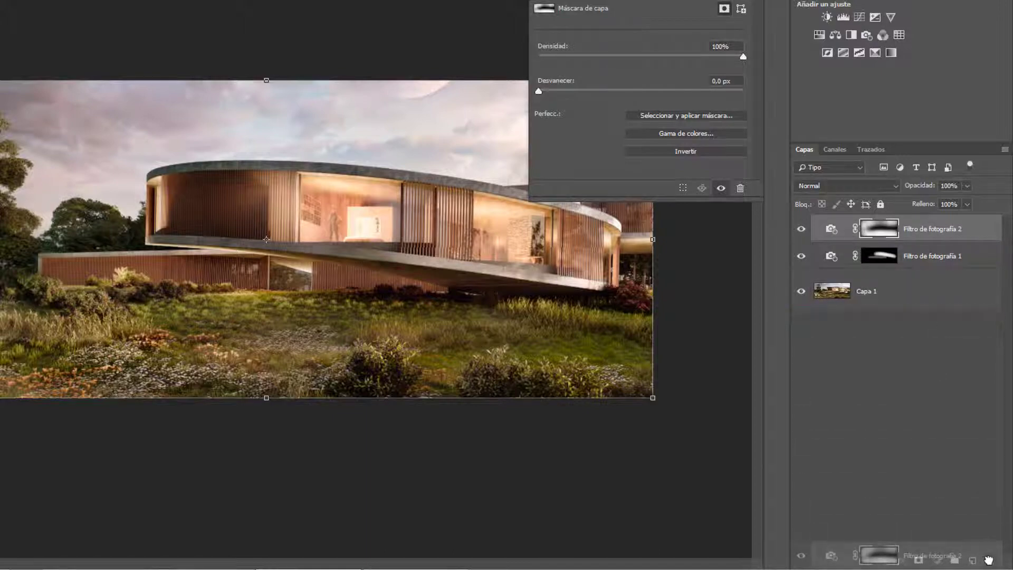
pyautogui.moveTo(932, 230); pyautogui.dragTo(963, 407)
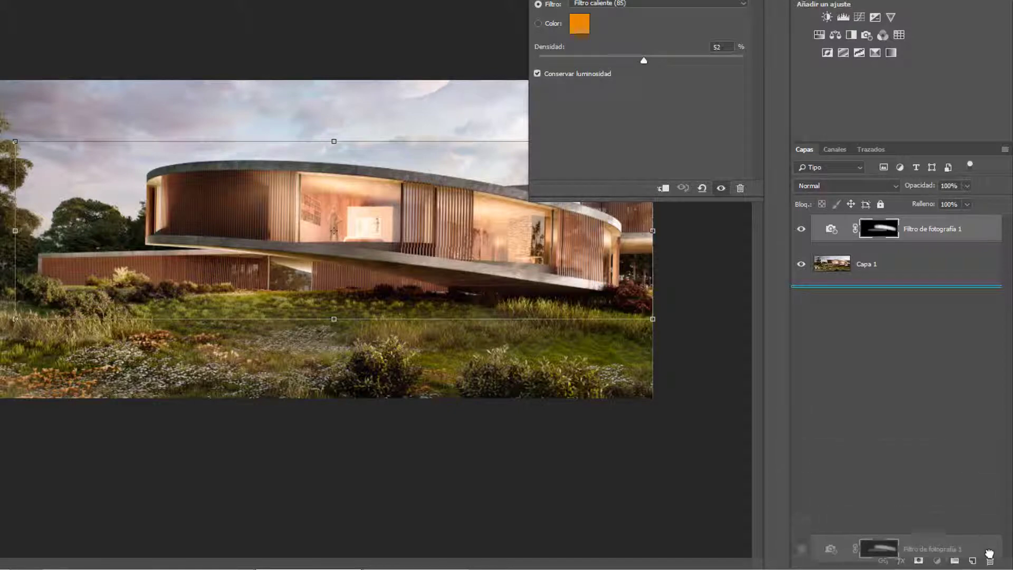
pyautogui.moveTo(964, 407); pyautogui.dragTo(991, 561)
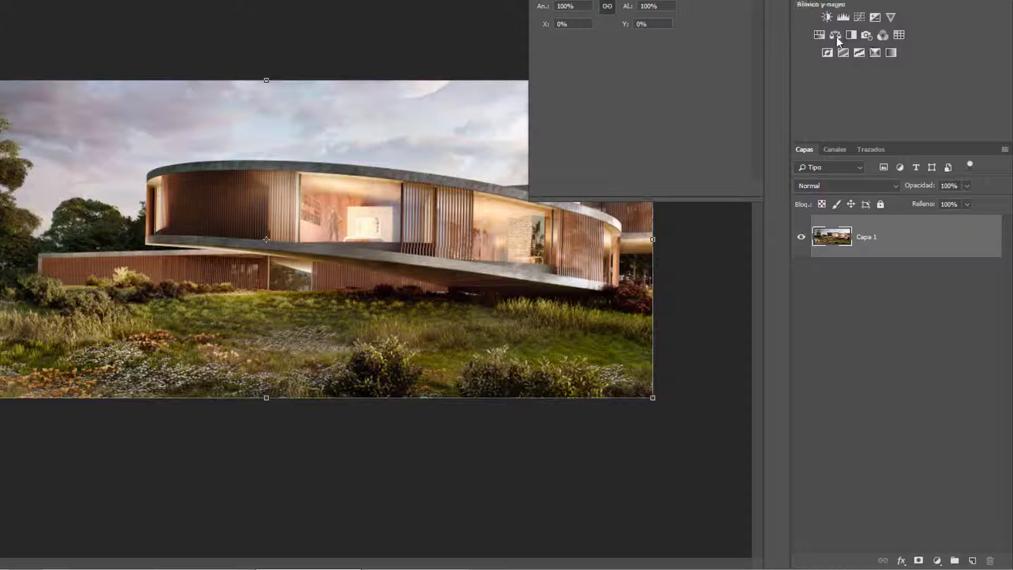
pyautogui.click(850, 36)
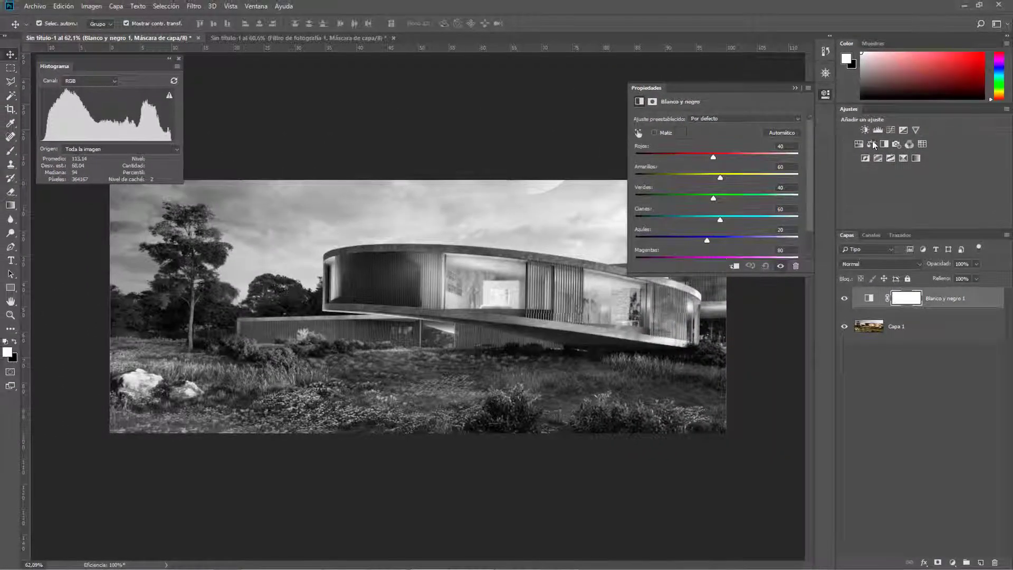
# - Add a Photo Filter layer set to the Sepia preset at about 51% density
pyautogui.click(897, 143)
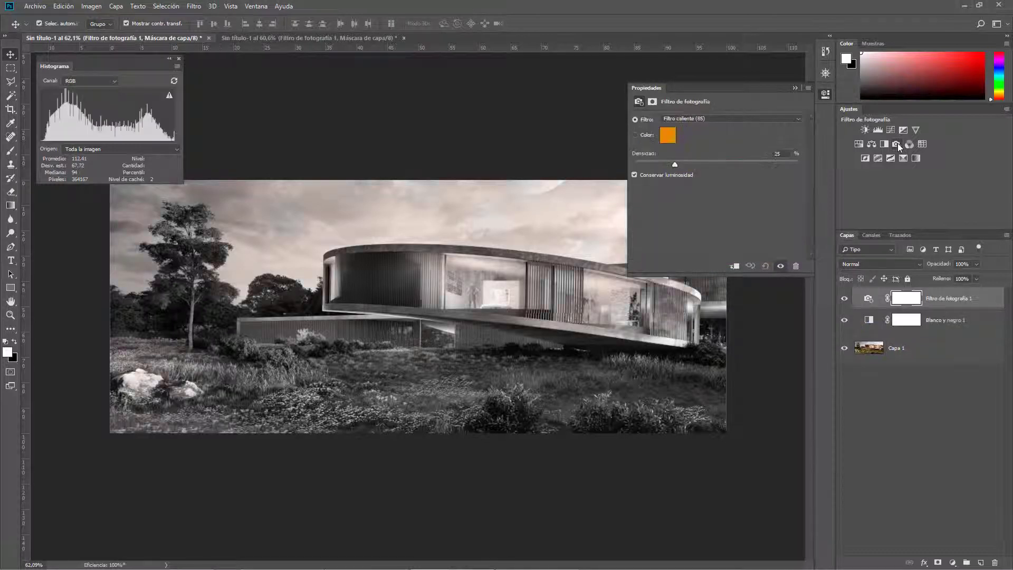
pyautogui.click(736, 119)
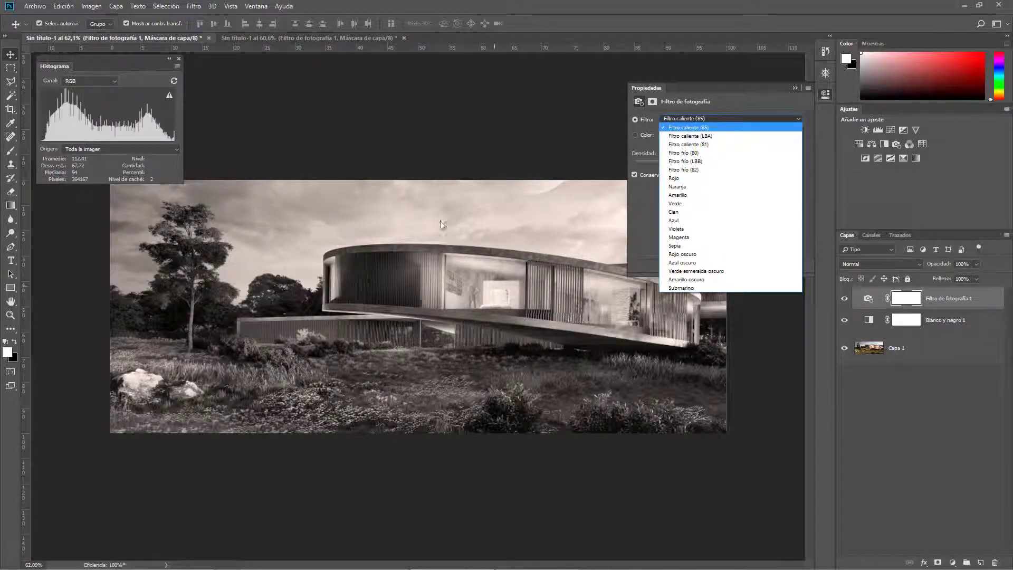
pyautogui.click(641, 207)
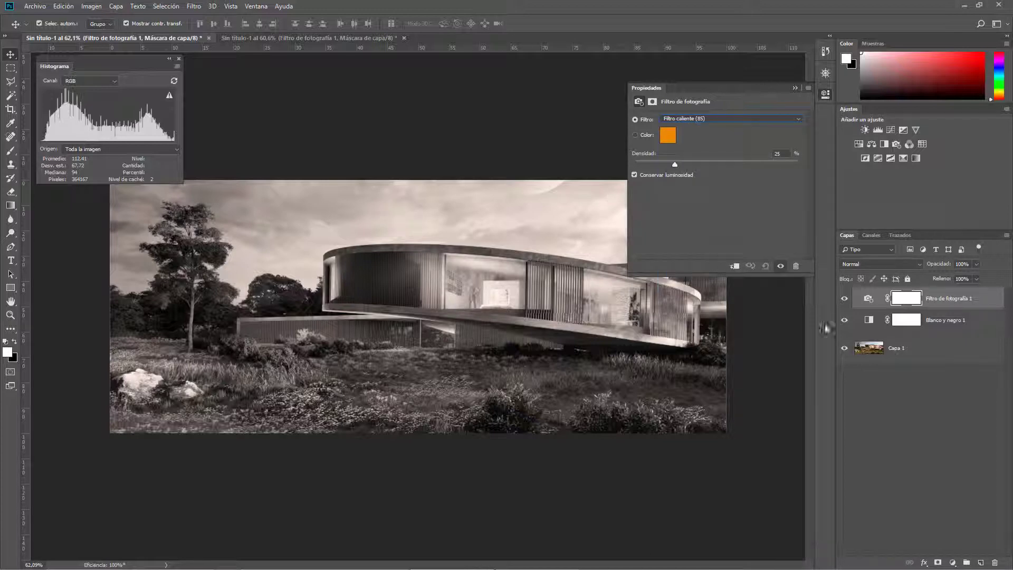
pyautogui.click(845, 298)
pyautogui.click(744, 118)
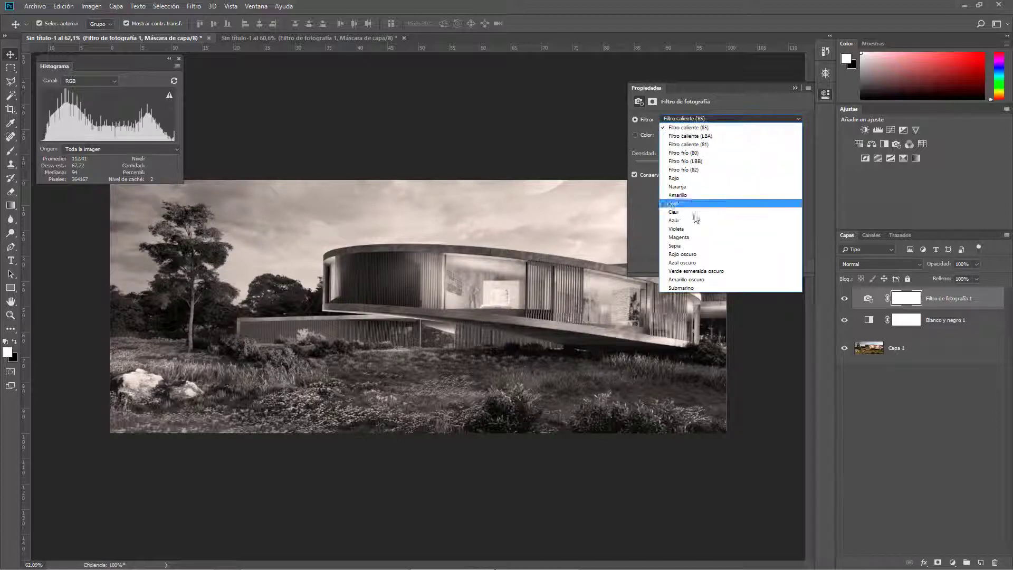
pyautogui.click(694, 242)
pyautogui.moveTo(675, 164); pyautogui.dragTo(718, 164)
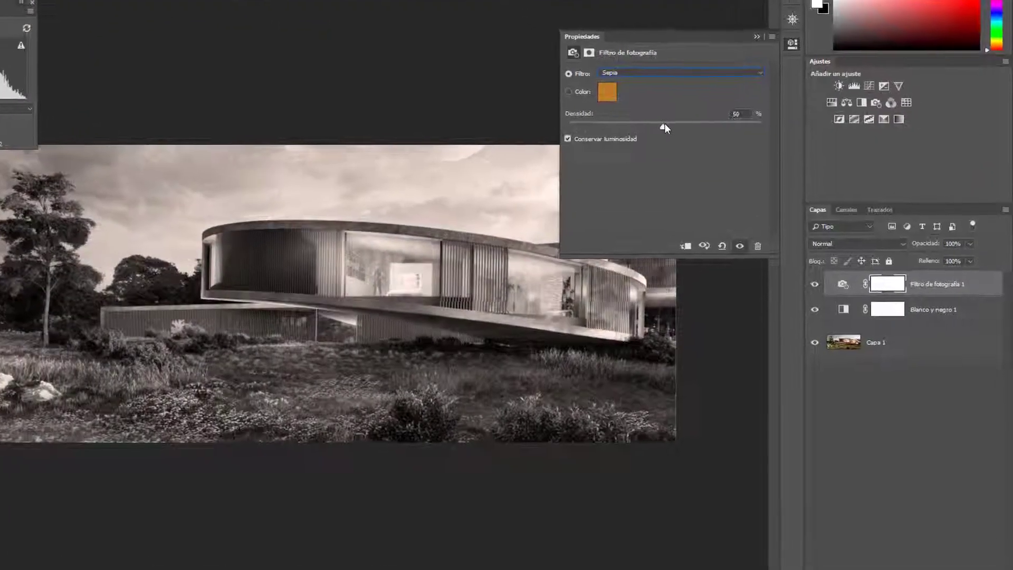
pyautogui.moveTo(665, 124); pyautogui.dragTo(657, 116)
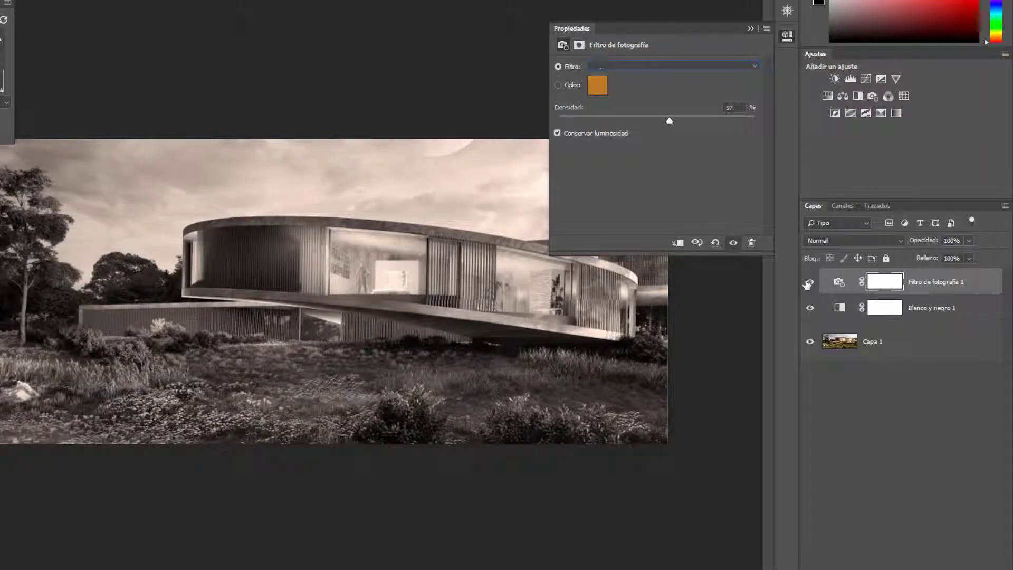
pyautogui.click(810, 282)
pyautogui.hotkey('ctrl', '+')
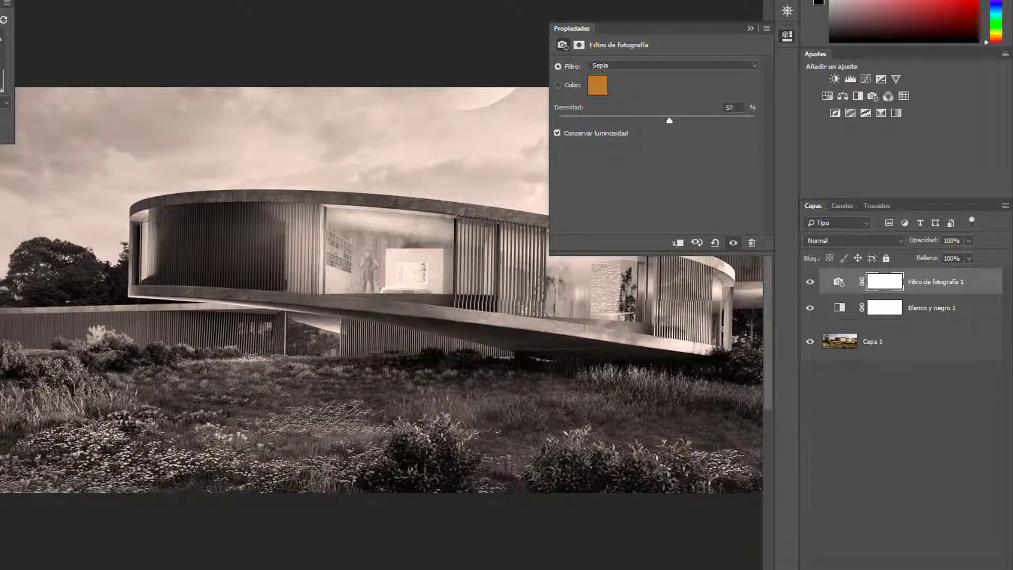
pyautogui.hotkey('ctrl', '-')
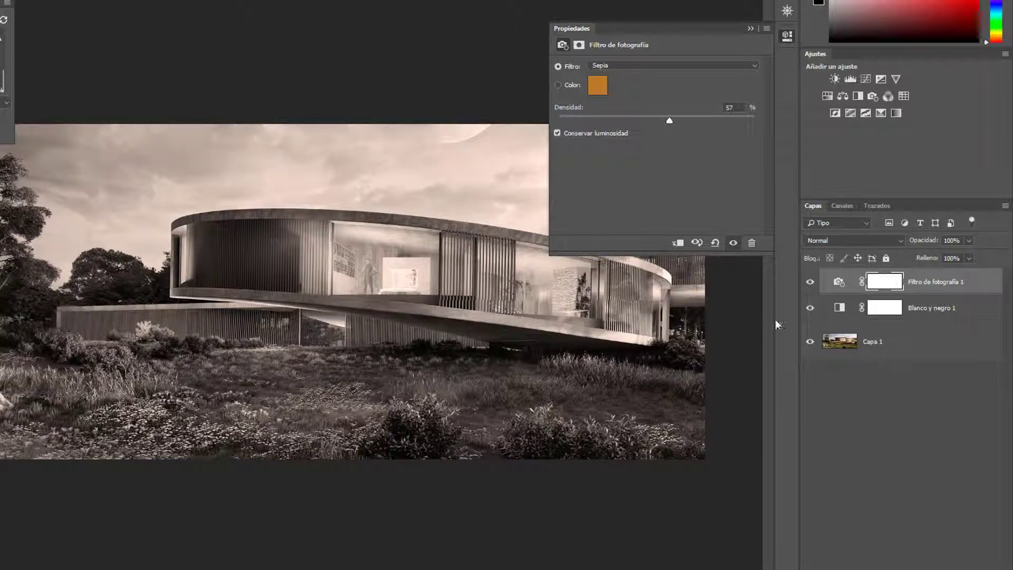
pyautogui.scroll(-1, 132, 380)
pyautogui.scroll(2, 403, 158)
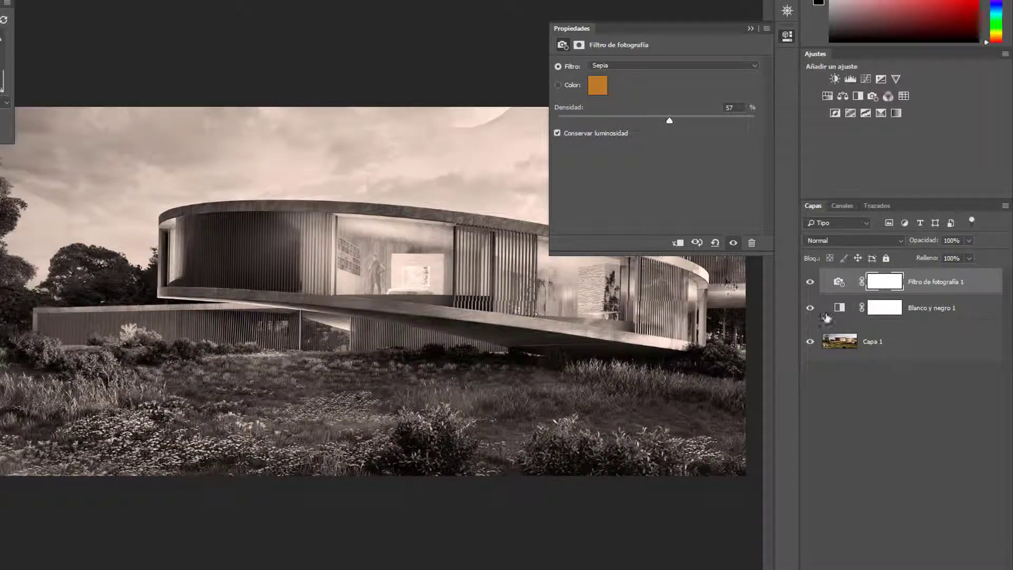
pyautogui.keyDown('alt'); pyautogui.click(811, 343); pyautogui.keyUp('alt')
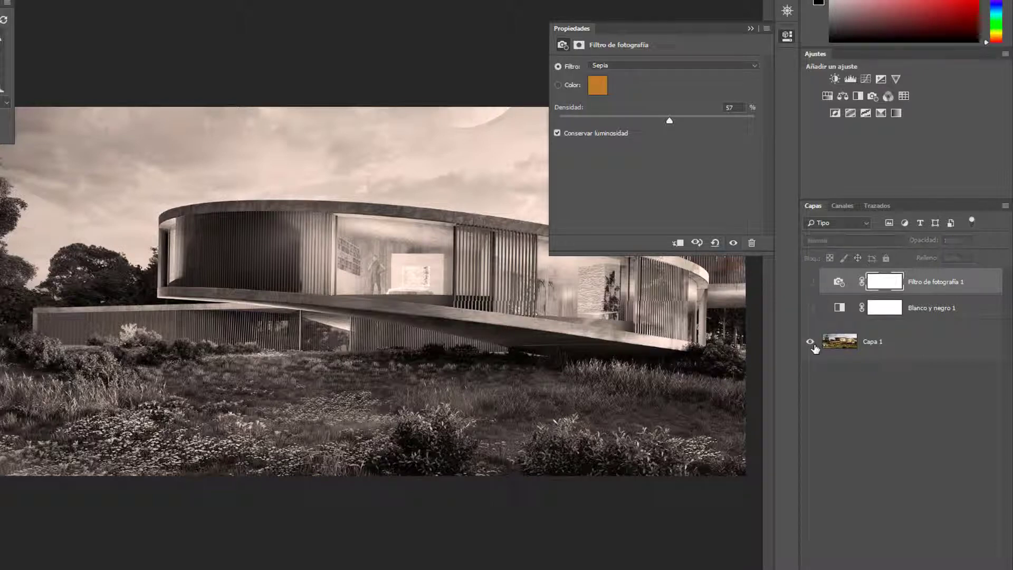
pyautogui.keyDown('alt'); pyautogui.click(811, 343); pyautogui.keyUp('alt')
pyautogui.scroll(-1, 302, 290)
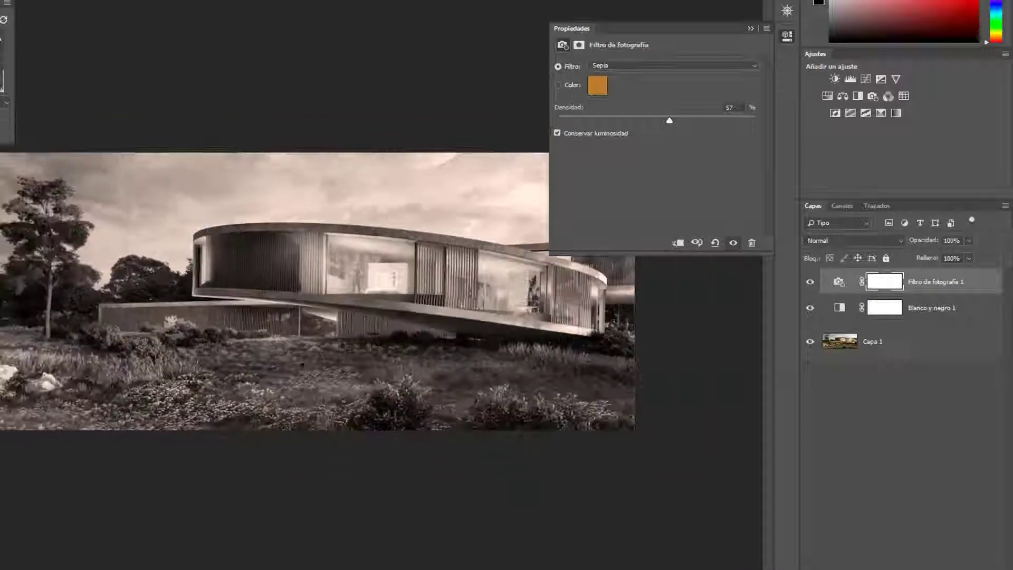
pyautogui.click(835, 310)
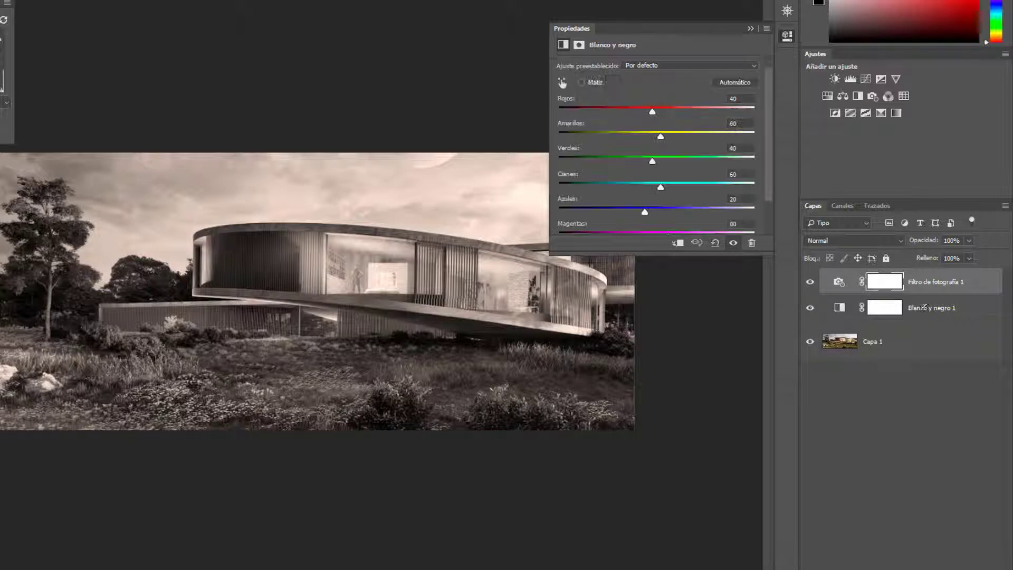
pyautogui.click(875, 281)
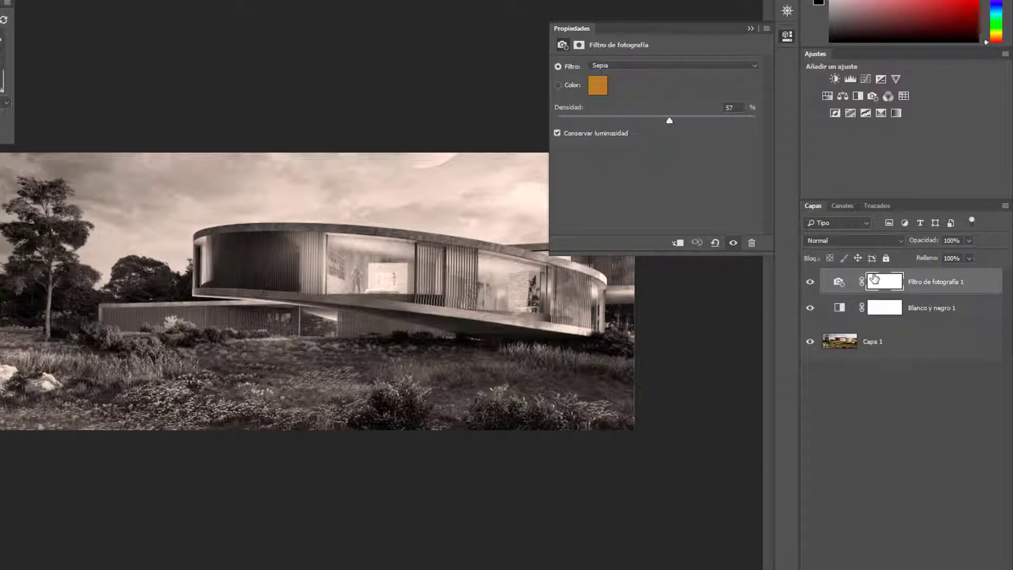
pyautogui.scroll(1, 362, 260)
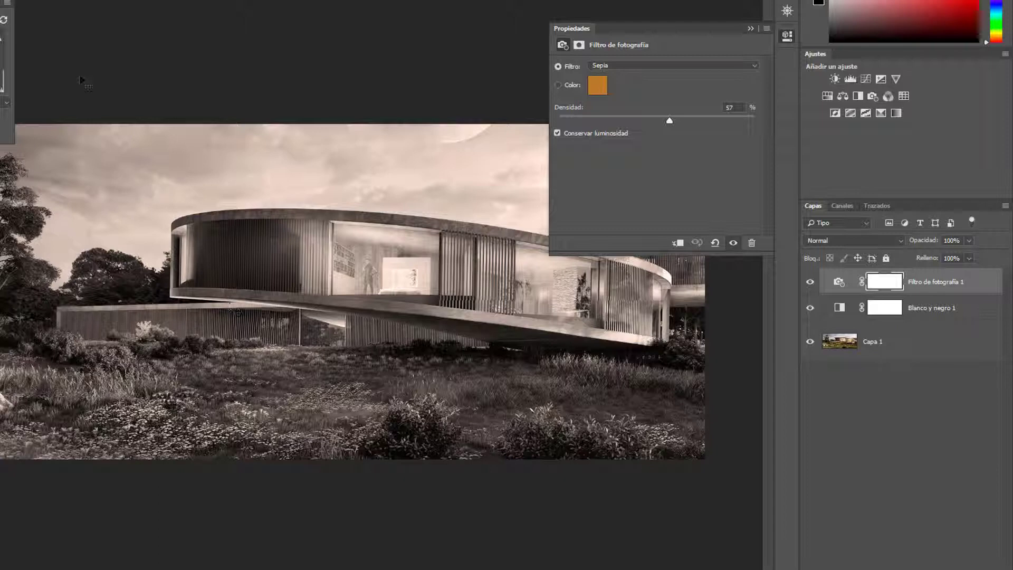
pyautogui.click(951, 308)
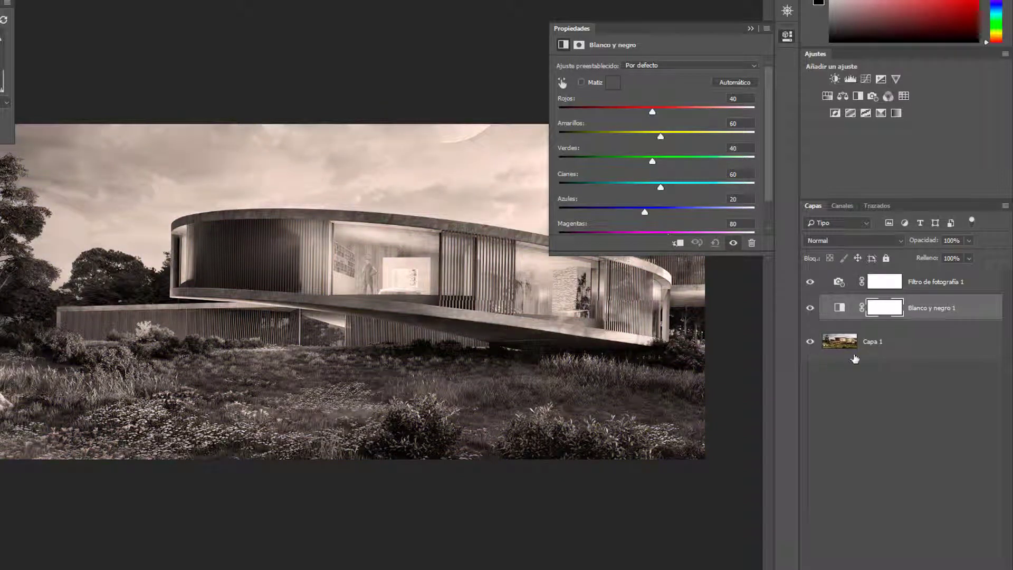
pyautogui.moveTo(918, 315)
pyautogui.mouseDown()
pyautogui.moveTo(886, 304)
pyautogui.moveTo(842, 309)
pyautogui.mouseUp()
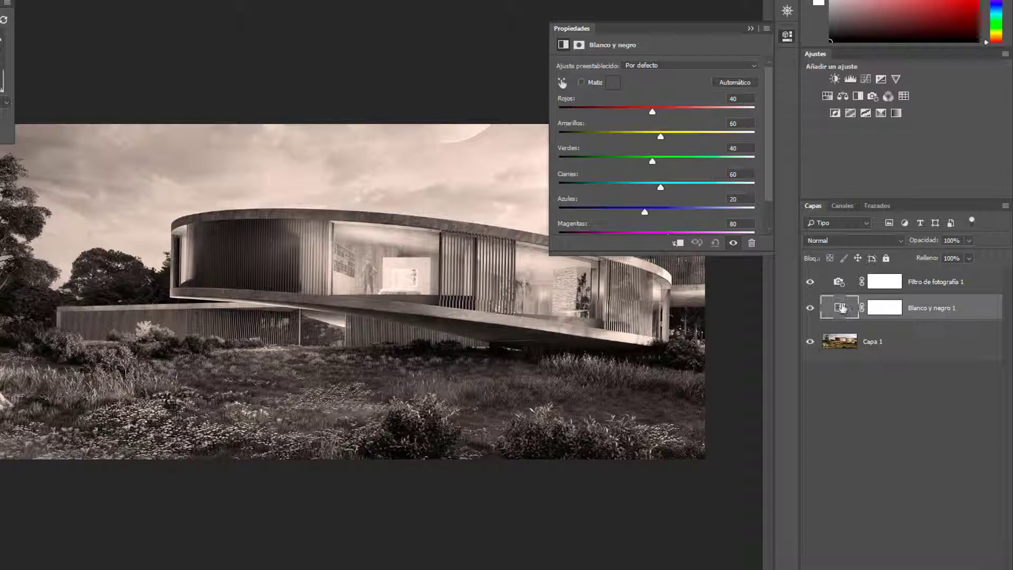
# - Set Blanco y negro 1 opacity to about 56%, compare with the original, and target its mask
pyautogui.moveTo(927, 241); pyautogui.dragTo(916, 243)
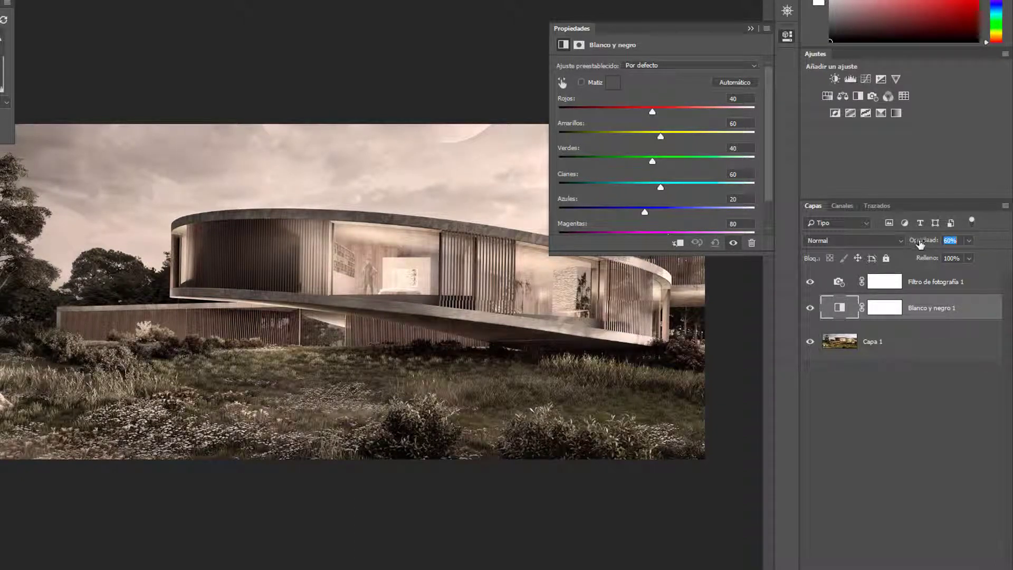
pyautogui.write('56')
pyautogui.keyDown('alt'); pyautogui.click(810, 341); pyautogui.keyUp('alt')
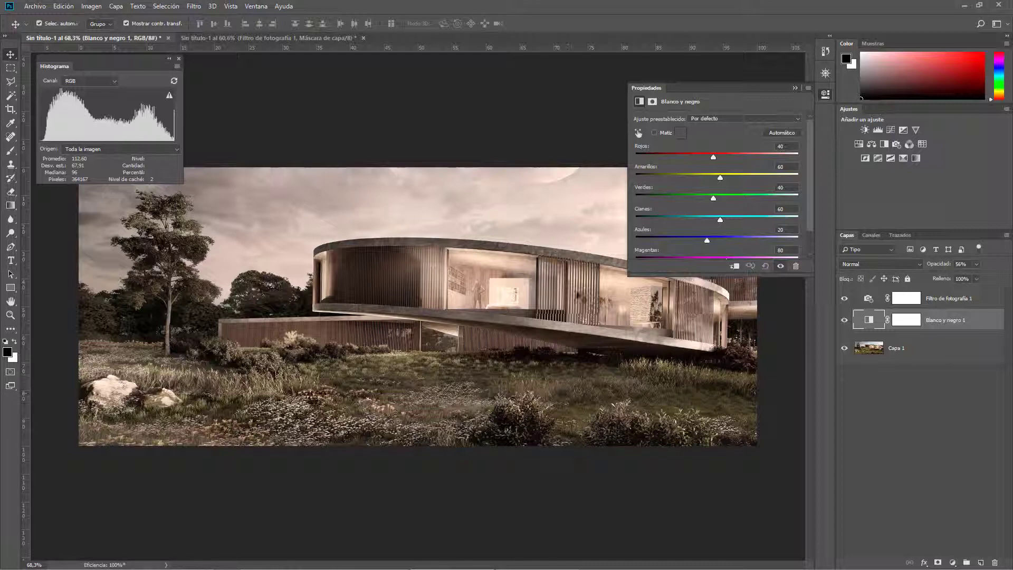
pyautogui.click(907, 320)
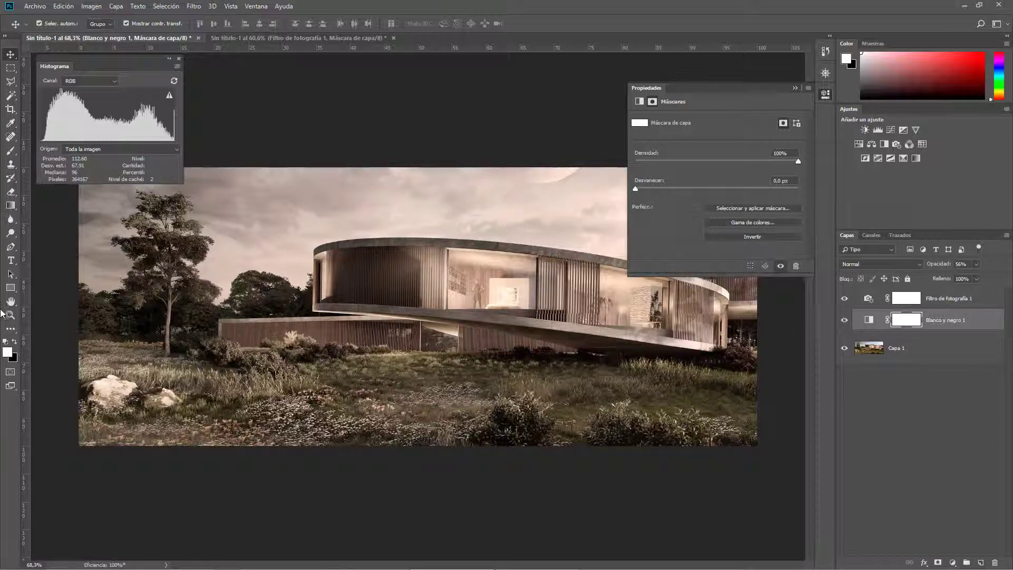
# - Paint black with a soft 222 px brush across the building on the Blanco y negro mask
pyautogui.press('b')
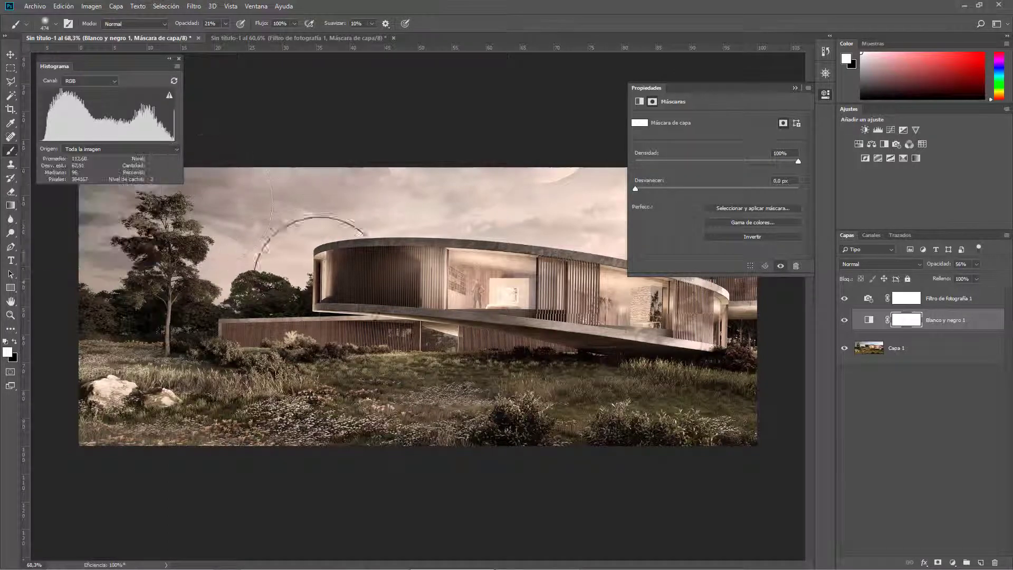
pyautogui.hotkey('ctrl', 'alt')
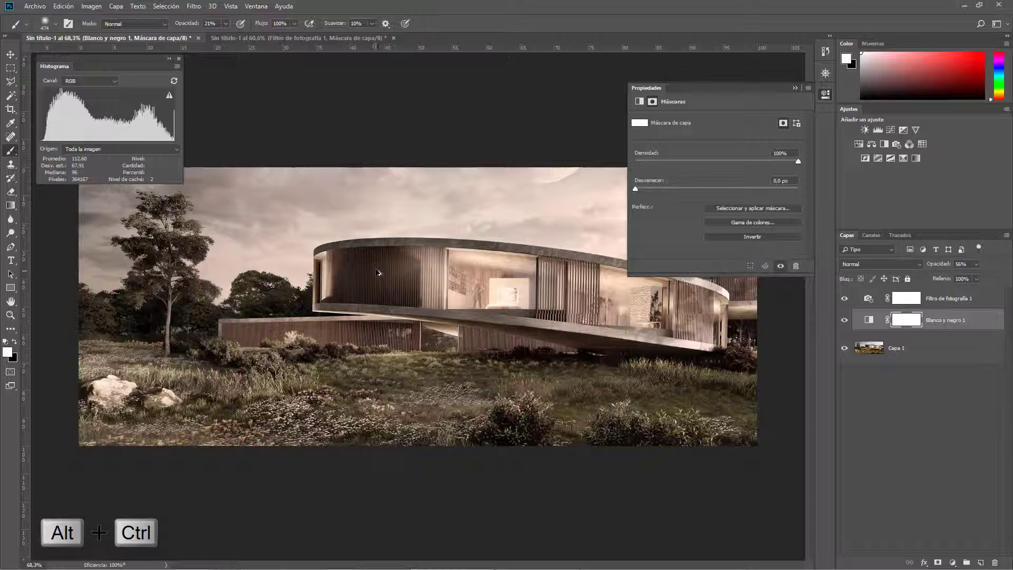
pyautogui.moveTo(375, 269)
pyautogui.mouseDown()
pyautogui.moveTo(332, 268)
pyautogui.moveTo(351, 306)
pyautogui.mouseUp()
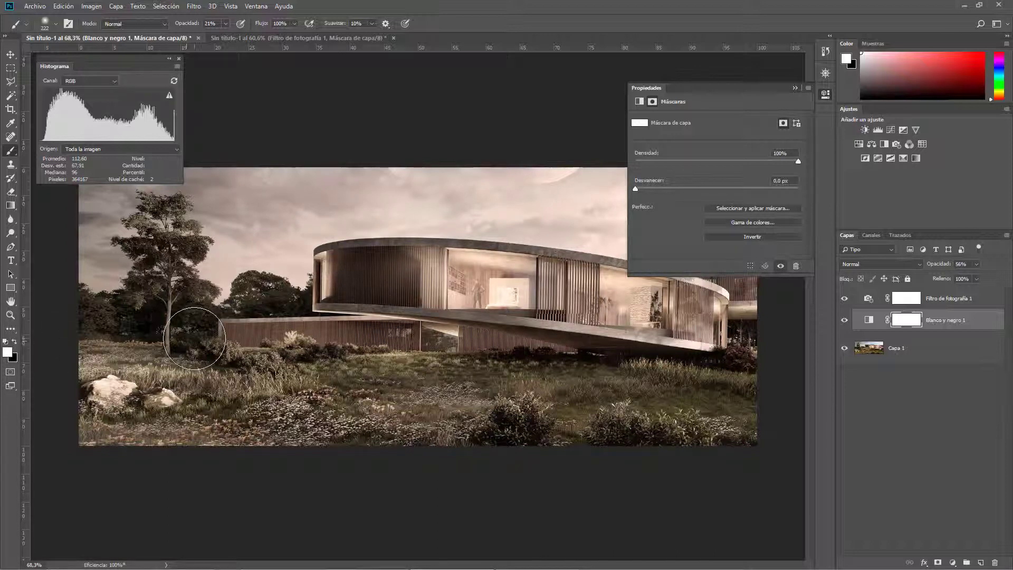
pyautogui.press('x')
pyautogui.press('x')
pyautogui.press('x')
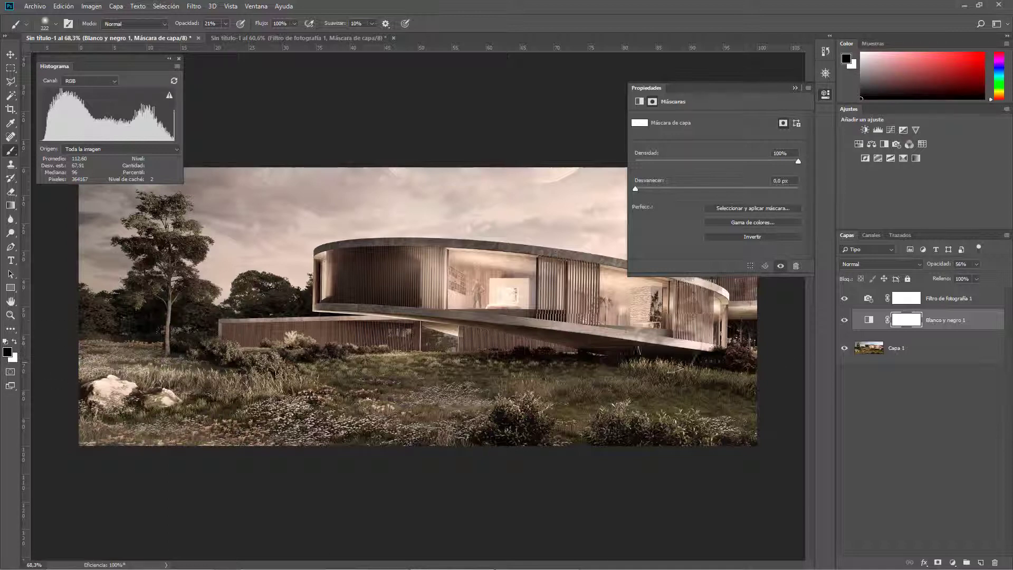
pyautogui.moveTo(354, 277)
pyautogui.mouseDown()
pyautogui.moveTo(707, 327)
pyautogui.moveTo(697, 351)
pyautogui.moveTo(364, 272)
pyautogui.moveTo(733, 337)
pyautogui.moveTo(350, 276)
pyautogui.moveTo(691, 317)
pyautogui.moveTo(465, 291)
pyautogui.mouseUp()
pyautogui.keyDown('alt'); pyautogui.click(903, 321); pyautogui.keyUp('alt')
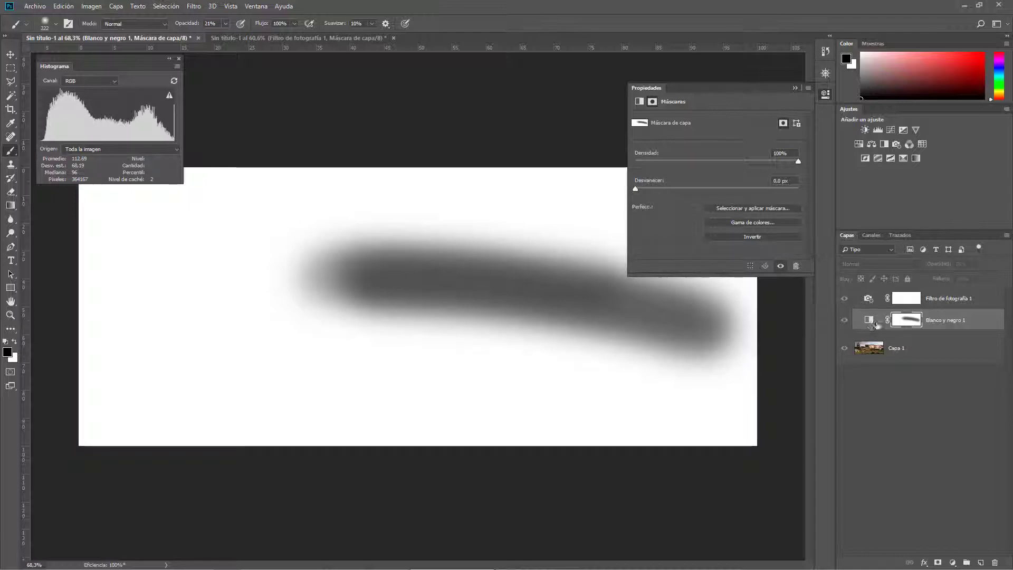
pyautogui.keyDown('alt'); pyautogui.click(912, 322); pyautogui.keyUp('alt')
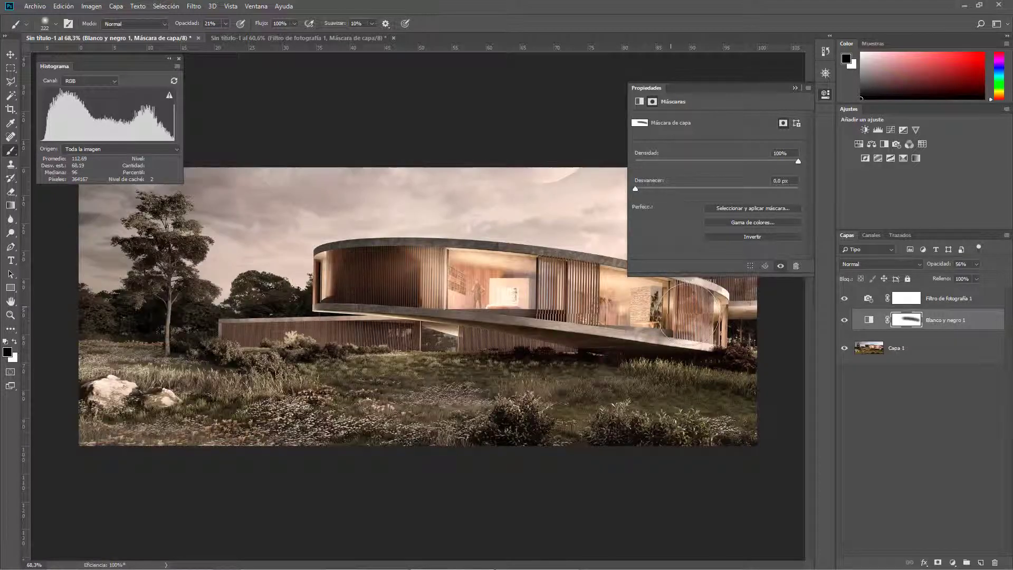
pyautogui.scroll(-2, 417, 306)
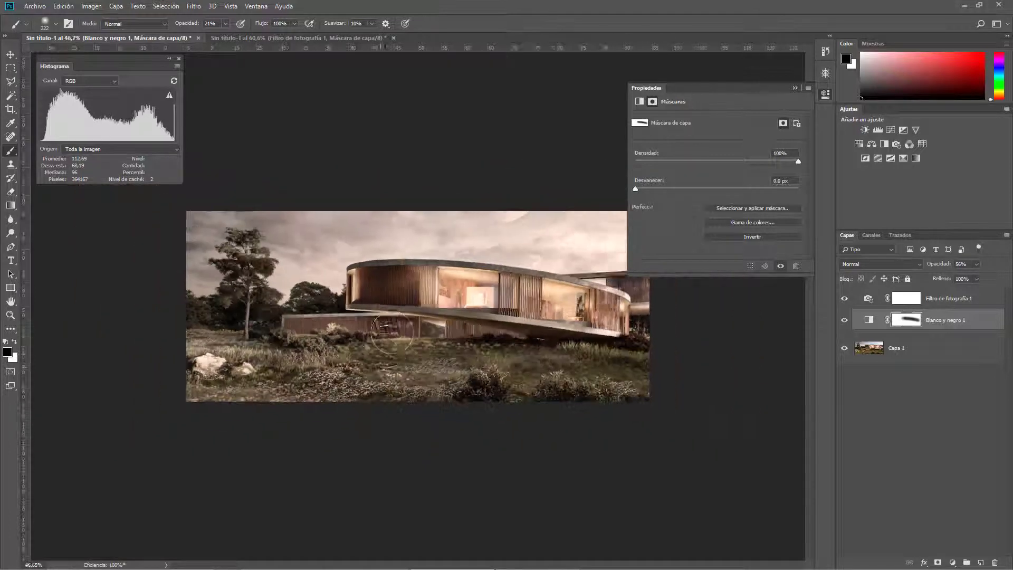
# - Toggle the sepia Photo Filter to compare and slightly adjust its density
pyautogui.click(845, 299)
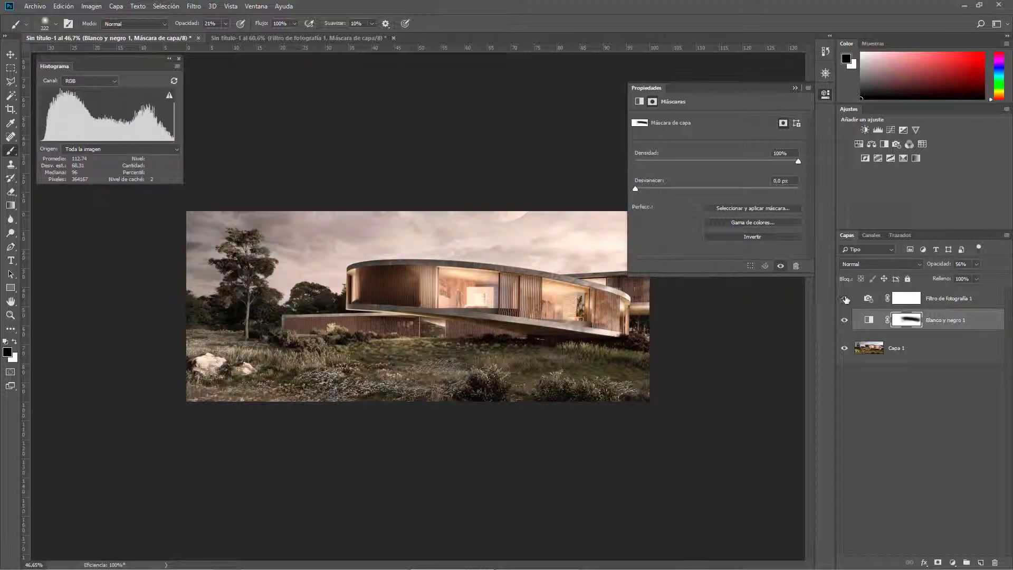
pyautogui.click(845, 298)
pyautogui.click(867, 299)
pyautogui.moveTo(732, 163); pyautogui.dragTo(735, 162)
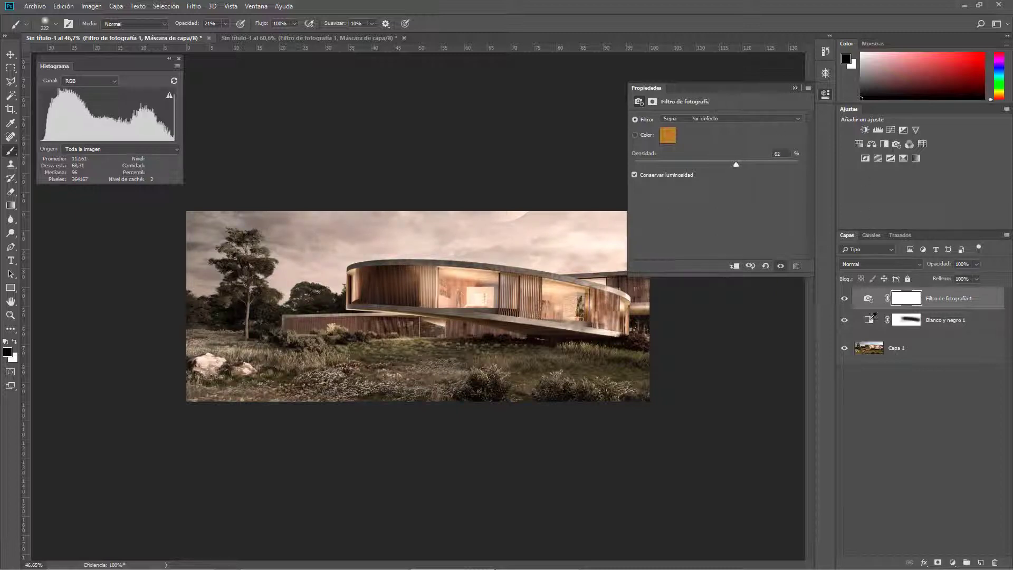
# - Raise the Blanco y negro 1 layer's opacity to about 92% and reselect its mask
pyautogui.click(870, 319)
pyautogui.click(843, 321)
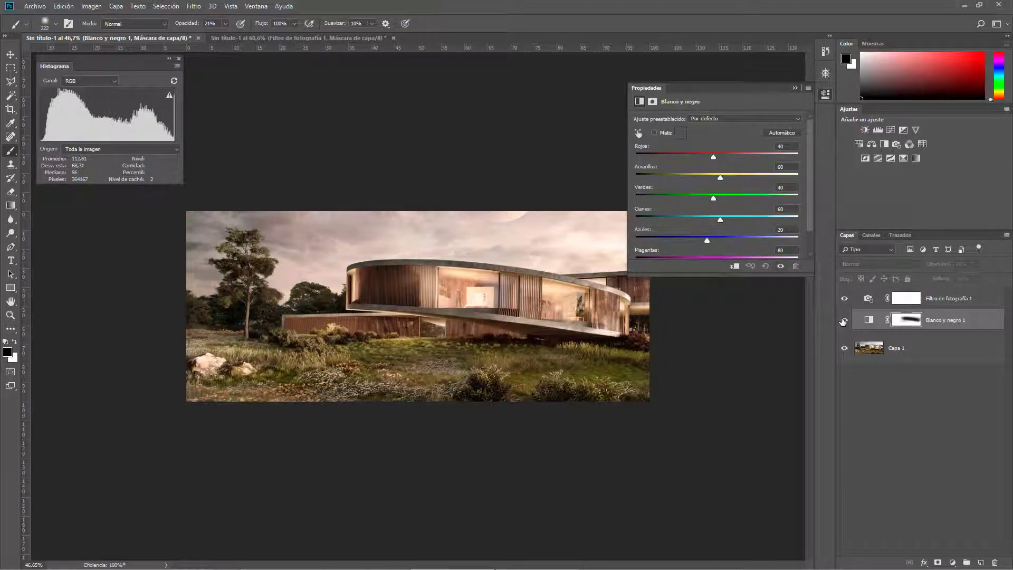
pyautogui.click(868, 320)
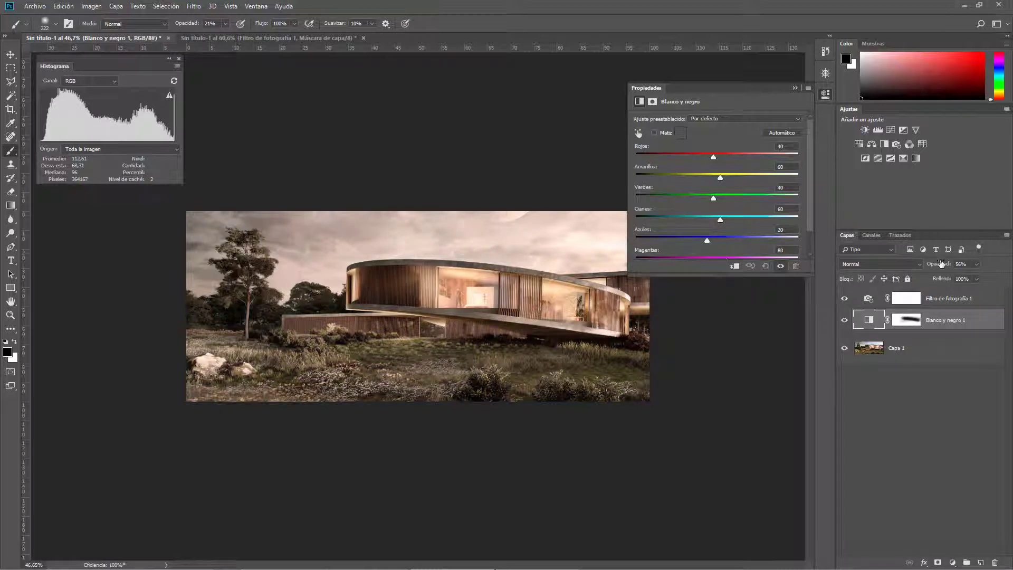
pyautogui.moveTo(942, 263); pyautogui.dragTo(953, 264)
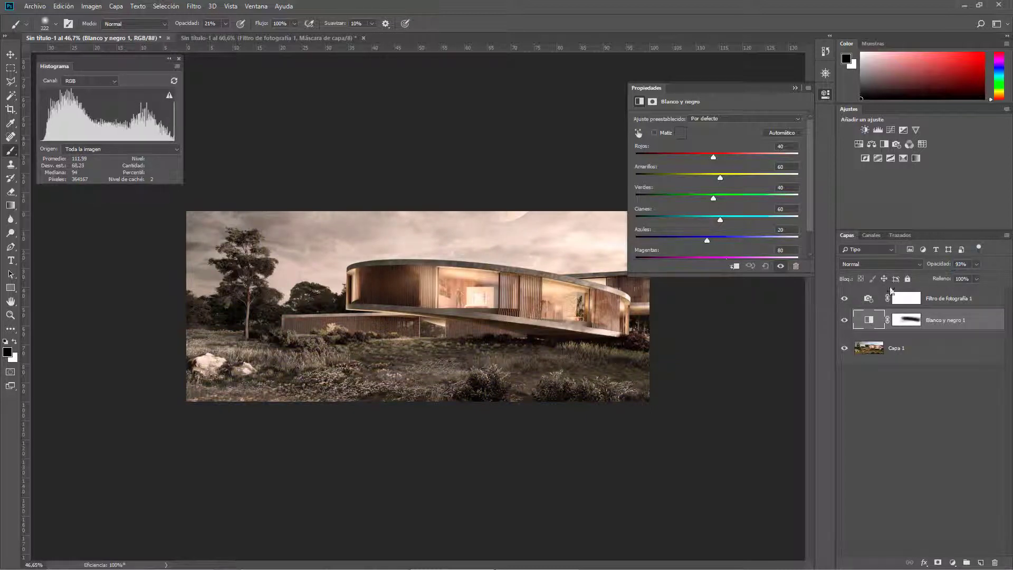
pyautogui.click(905, 320)
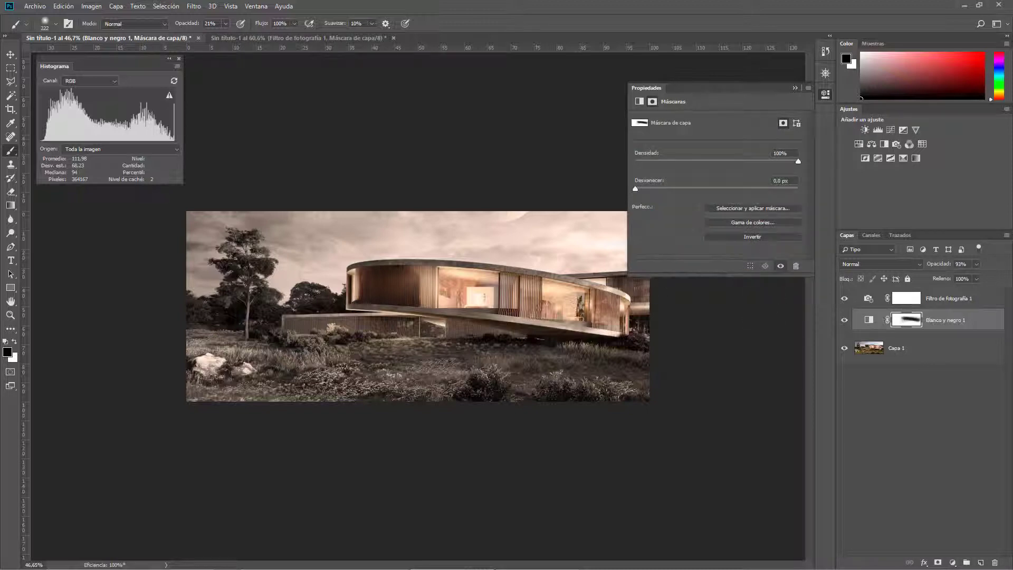
pyautogui.scroll(1, 417, 306)
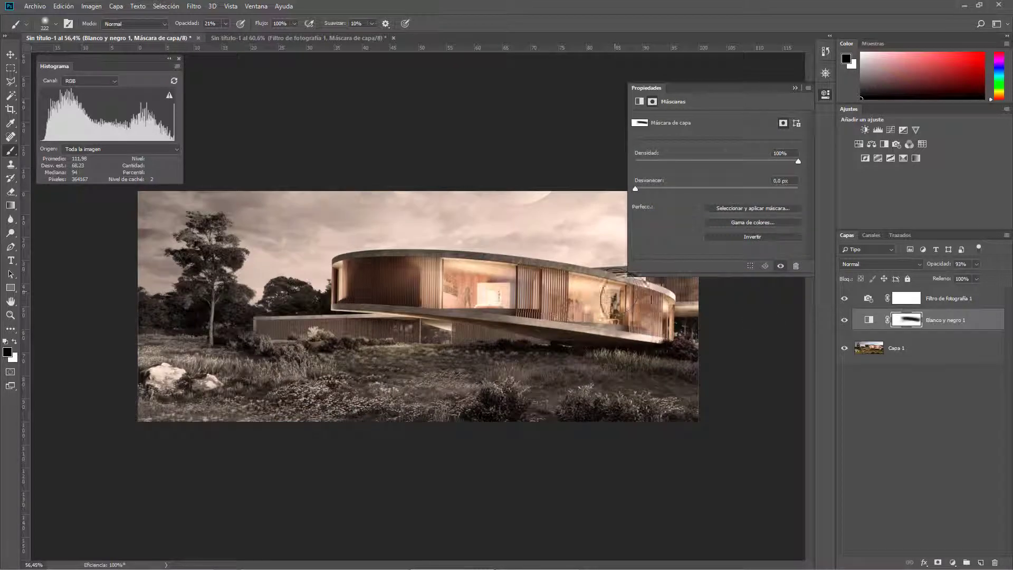
pyautogui.scroll(-1, 418, 306)
pyautogui.scroll(1, 418, 188)
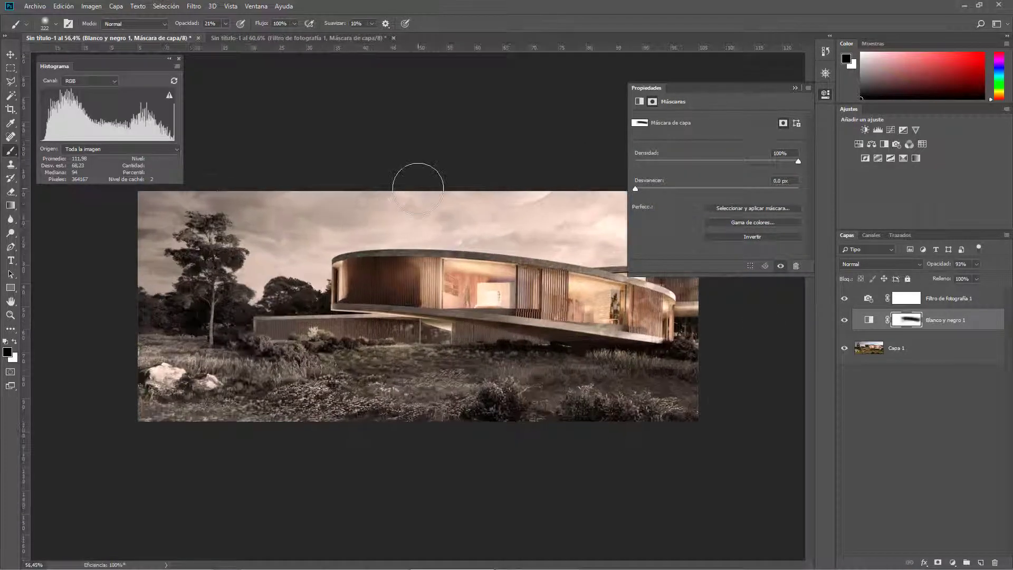
pyautogui.scroll(1, 417, 188)
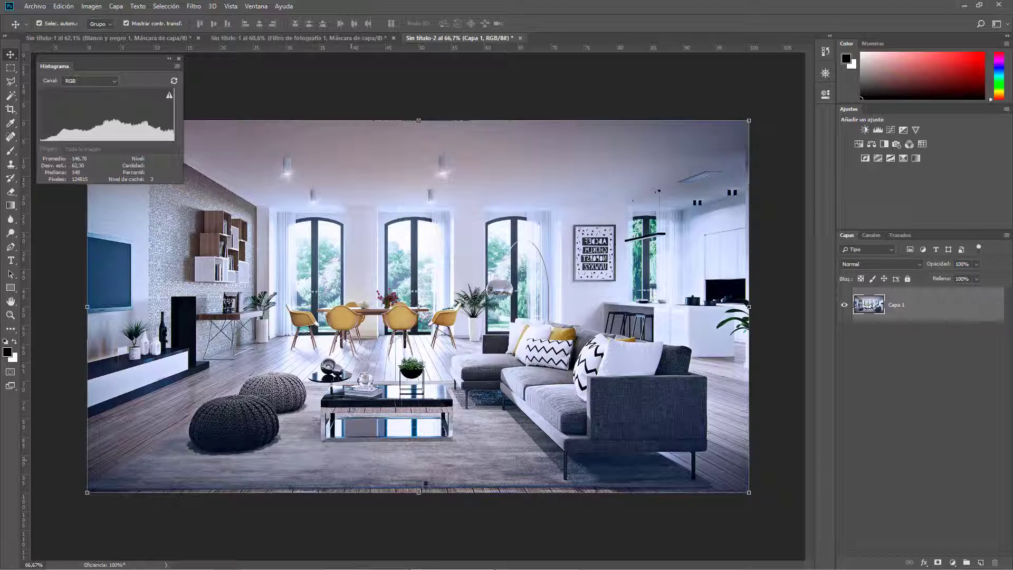
# - Scroll over the living-room interior render in the Sin título-2 document
pyautogui.scroll(-1, 418, 306)
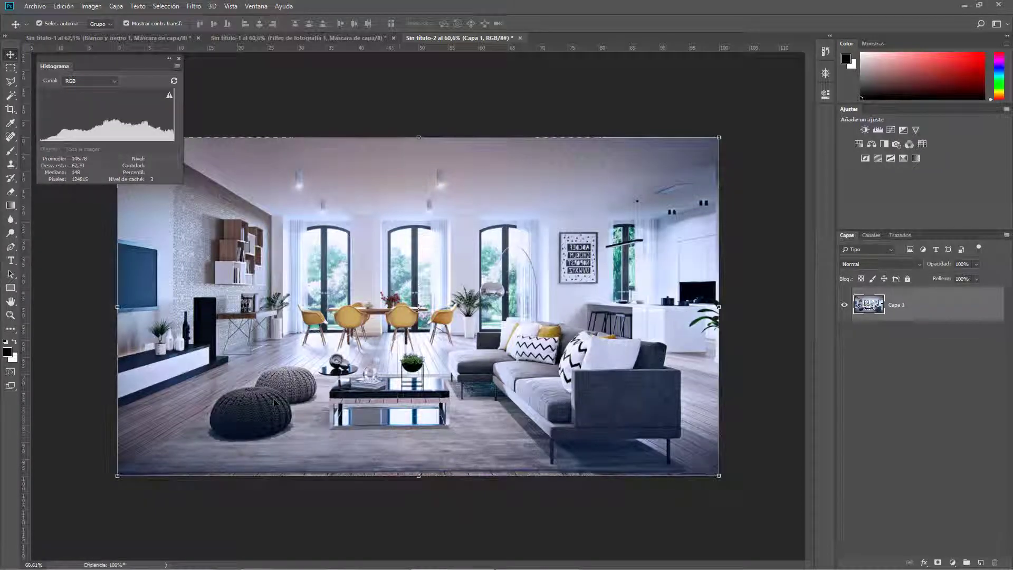
pyautogui.scroll(1, 441, 416)
pyautogui.scroll(-1, 439, 415)
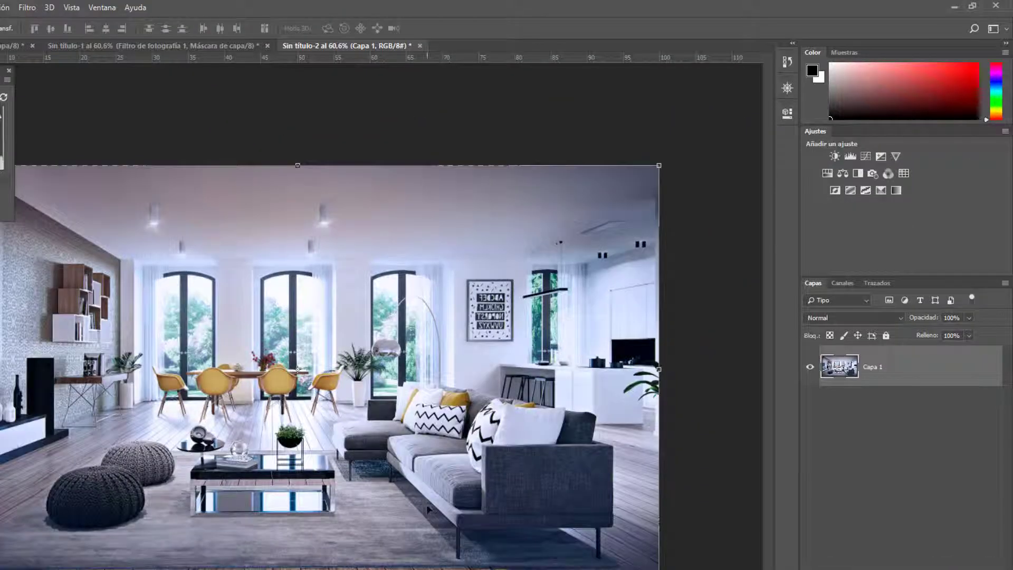
# - Add a living-room Photo Filter, switching from the LBA preset to custom soft orange d8a340
pyautogui.click(872, 173)
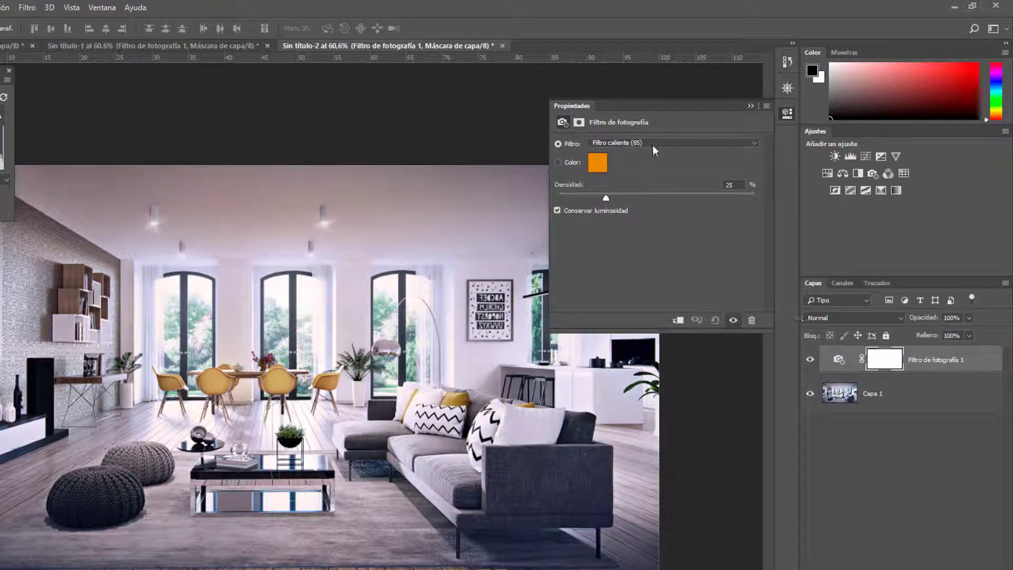
pyautogui.click(621, 142)
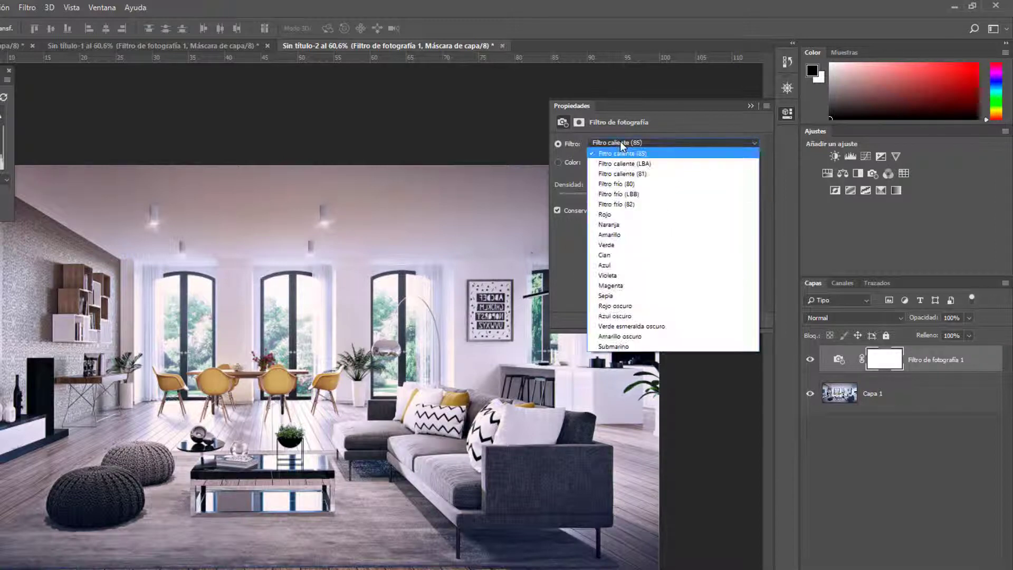
pyautogui.click(626, 153)
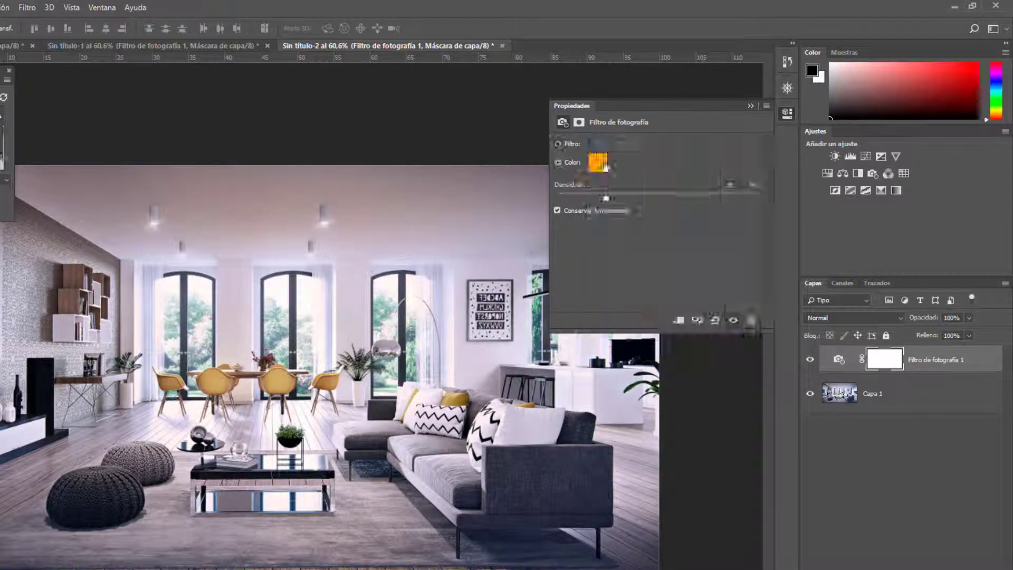
pyautogui.click(575, 163)
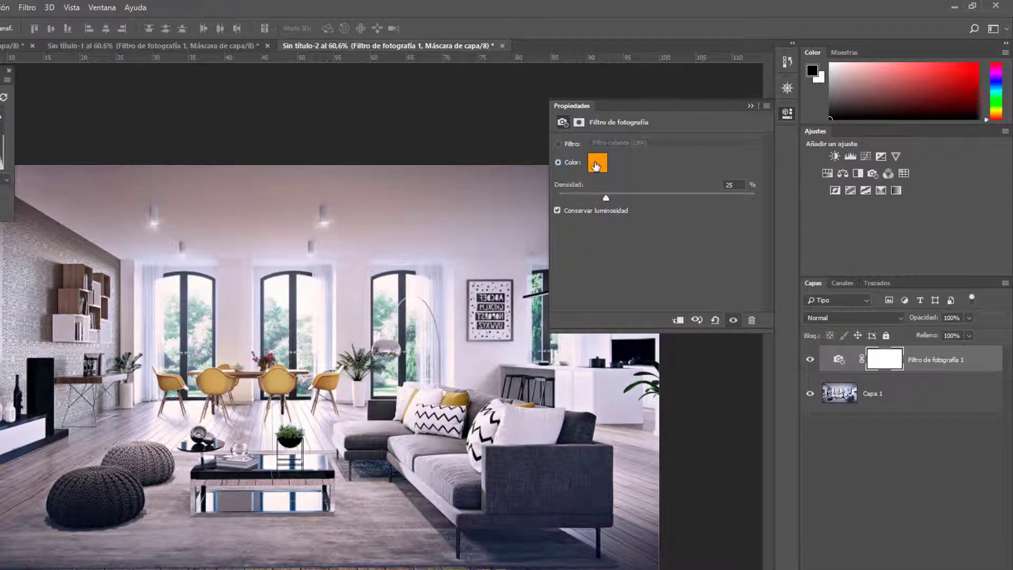
pyautogui.click(598, 162)
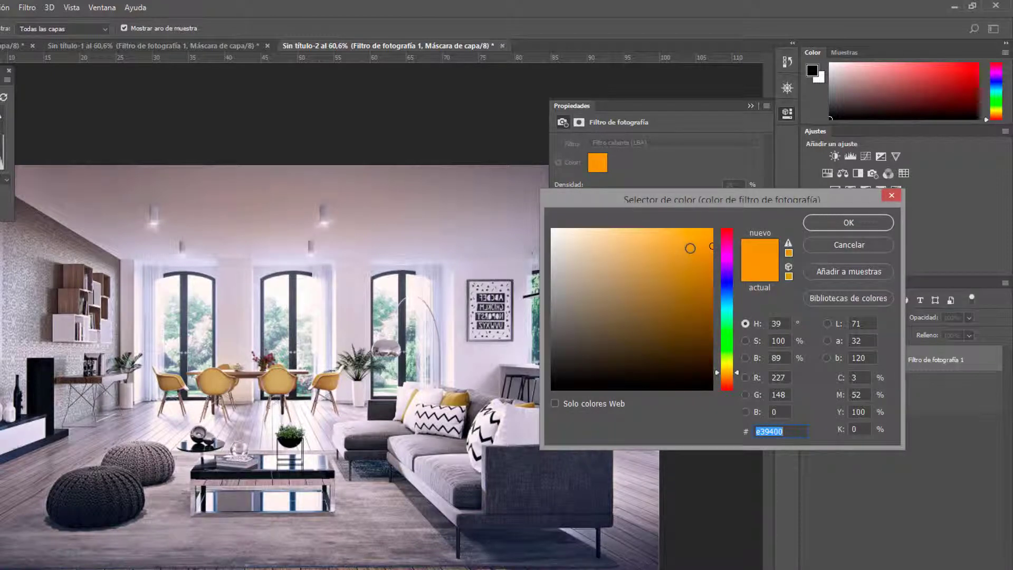
pyautogui.moveTo(712, 246)
pyautogui.mouseDown()
pyautogui.moveTo(596, 250)
pyautogui.moveTo(593, 327)
pyautogui.moveTo(665, 247)
pyautogui.mouseUp()
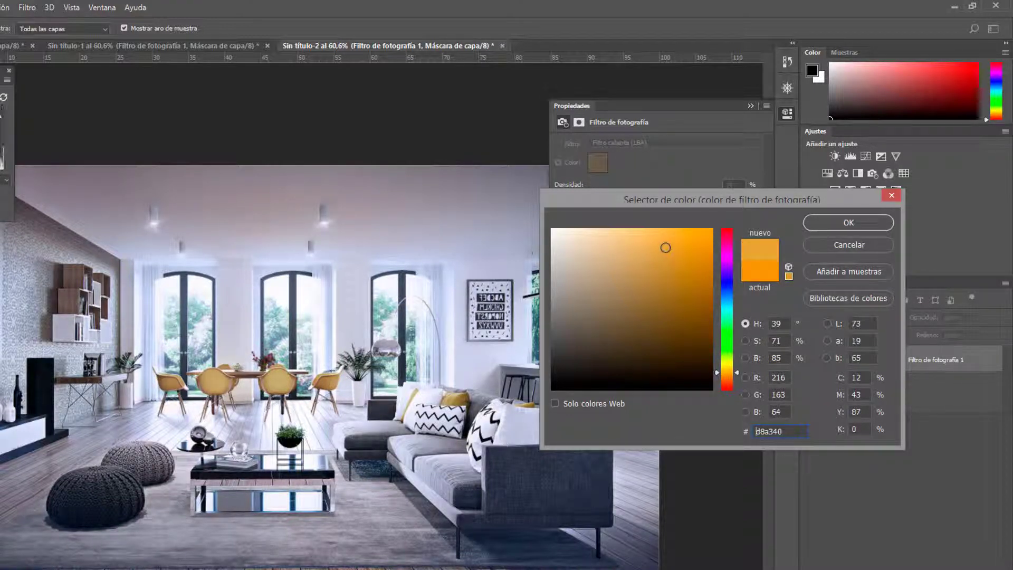
pyautogui.click(847, 223)
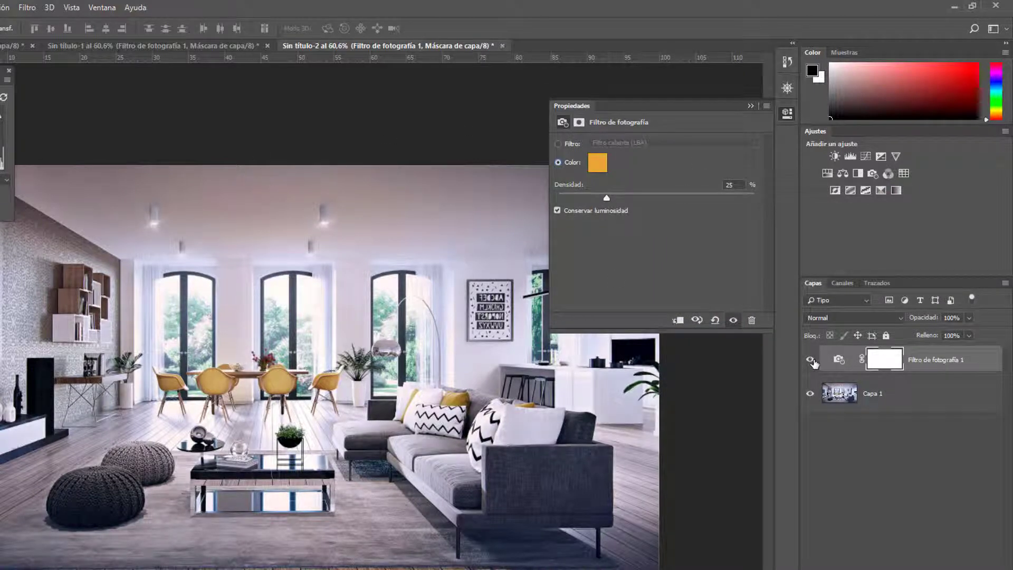
# - Compare the room with and without the filter and try density around 51%
pyautogui.click(812, 361)
pyautogui.moveTo(607, 198); pyautogui.dragTo(643, 199)
pyautogui.moveTo(648, 198)
pyautogui.mouseDown()
pyautogui.moveTo(657, 195)
pyautogui.moveTo(594, 201)
pyautogui.moveTo(608, 197)
pyautogui.mouseUp()
# - Test Conservar luminosidad at 77% density, then settle on about 38% with luminosity preserved
pyautogui.click(558, 210)
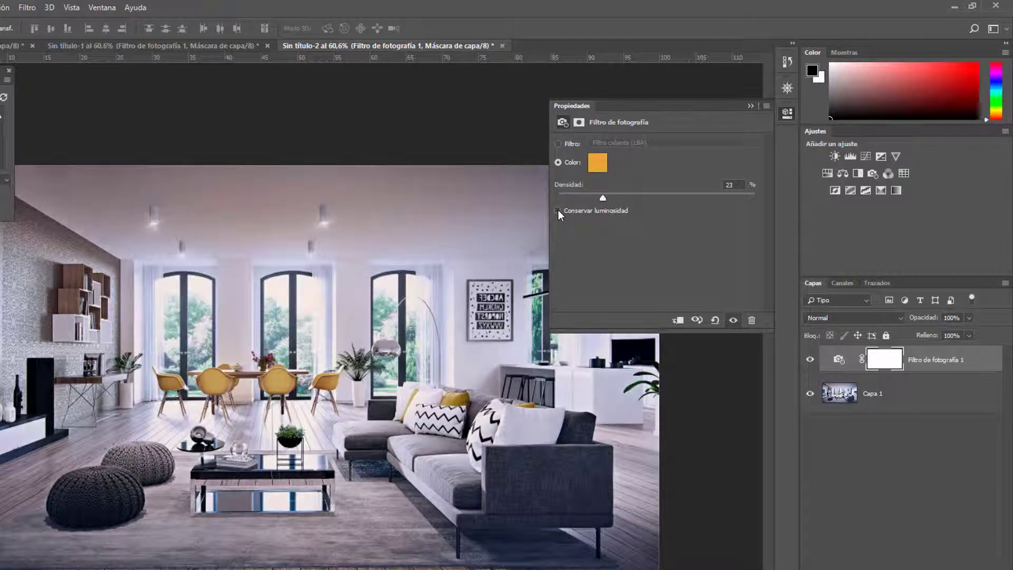
pyautogui.click(557, 209)
pyautogui.moveTo(603, 197); pyautogui.dragTo(709, 198)
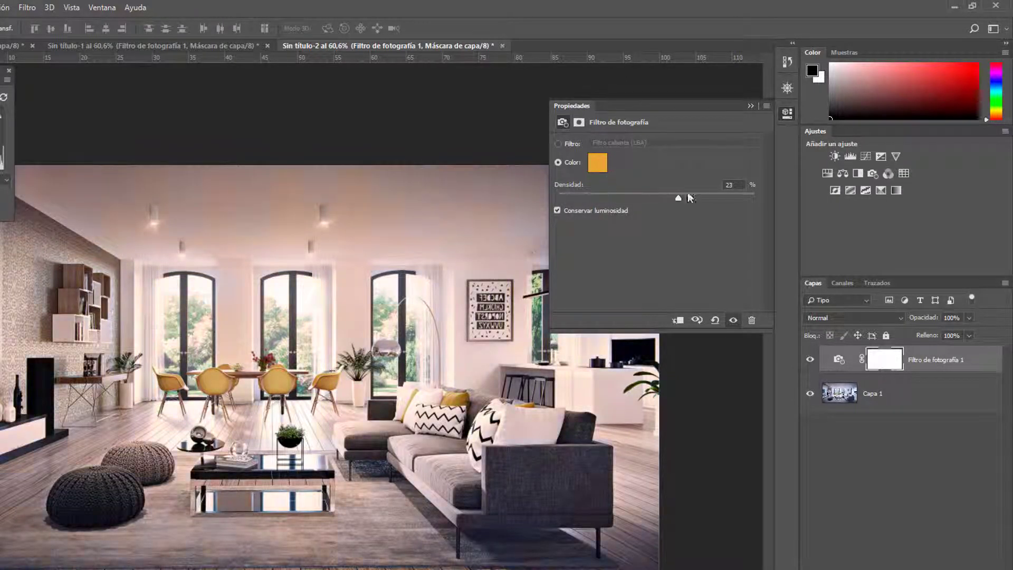
pyautogui.click(558, 210)
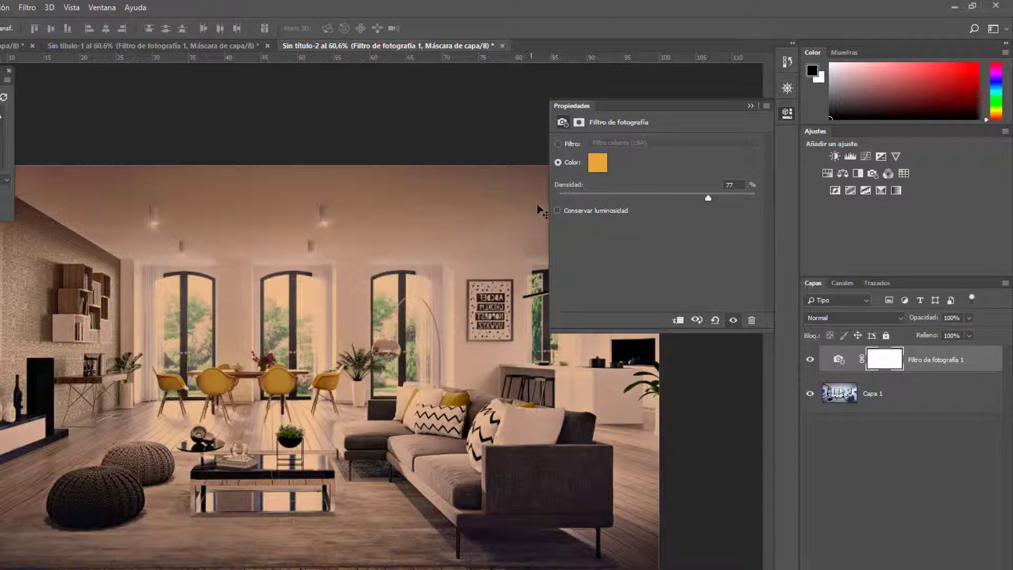
pyautogui.click(557, 211)
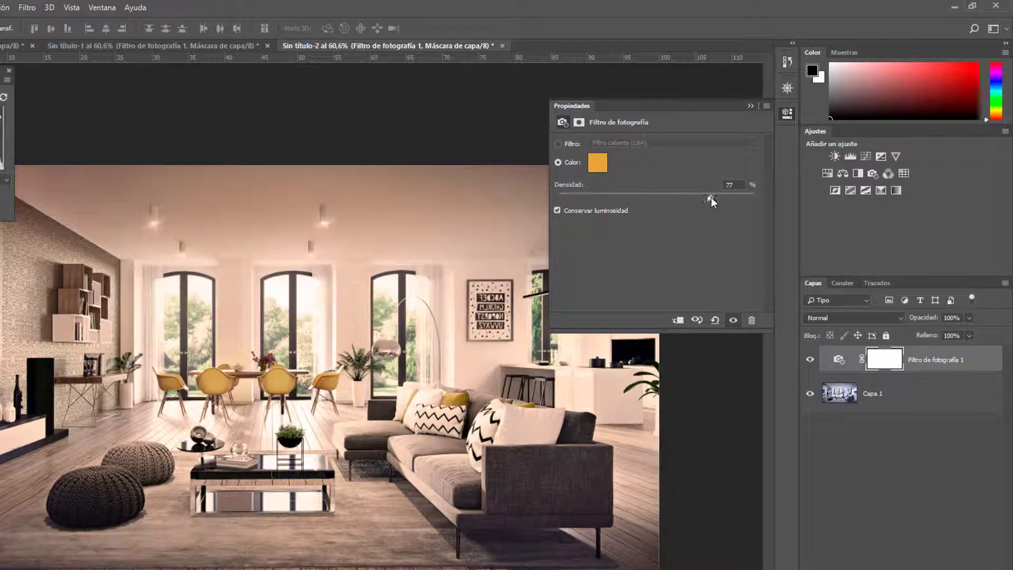
pyautogui.moveTo(707, 198)
pyautogui.mouseDown()
pyautogui.moveTo(636, 197)
pyautogui.moveTo(696, 163)
pyautogui.mouseUp()
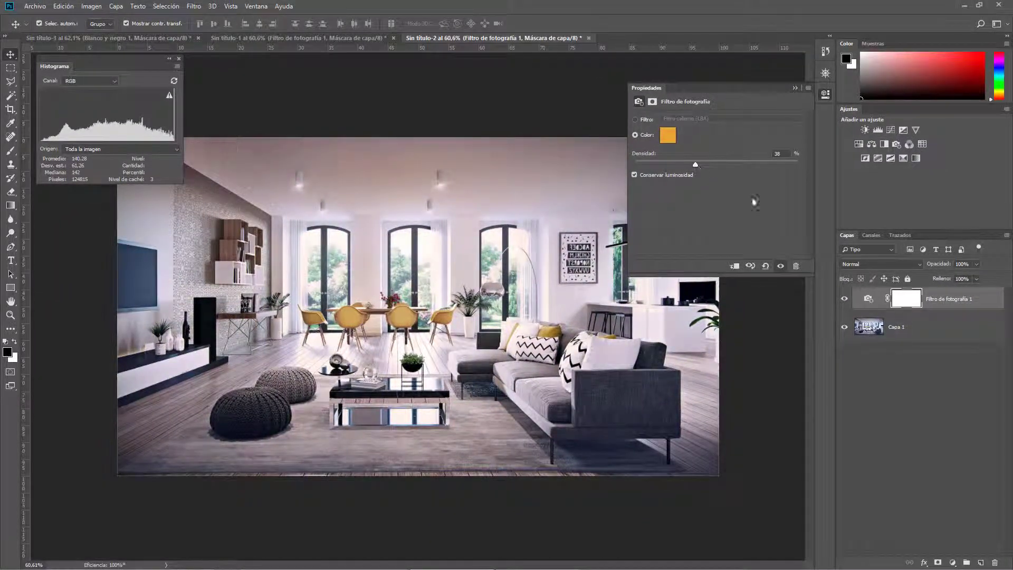
pyautogui.click(845, 299)
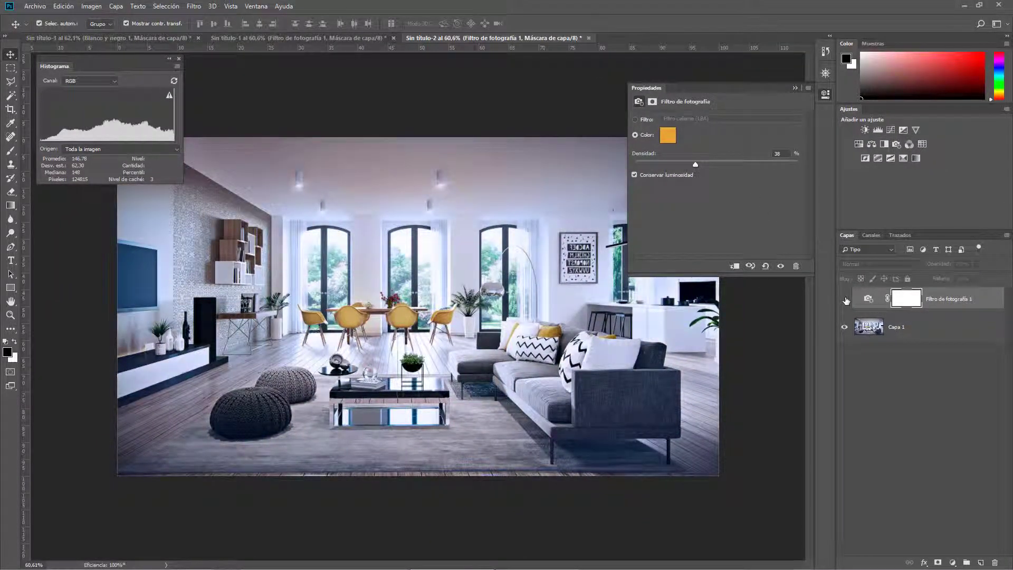
pyautogui.click(844, 299)
pyautogui.click(845, 299)
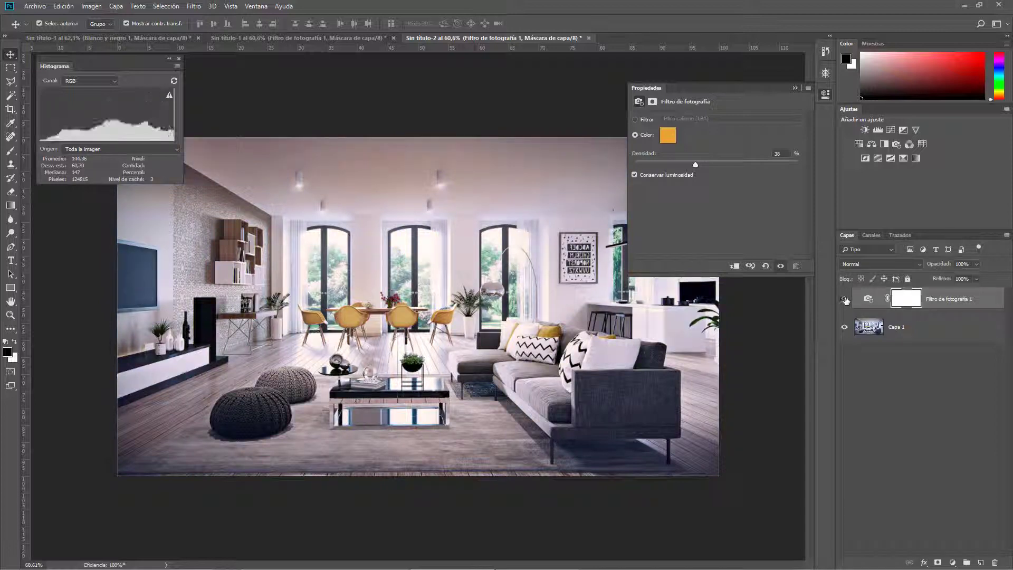
pyautogui.click(845, 299)
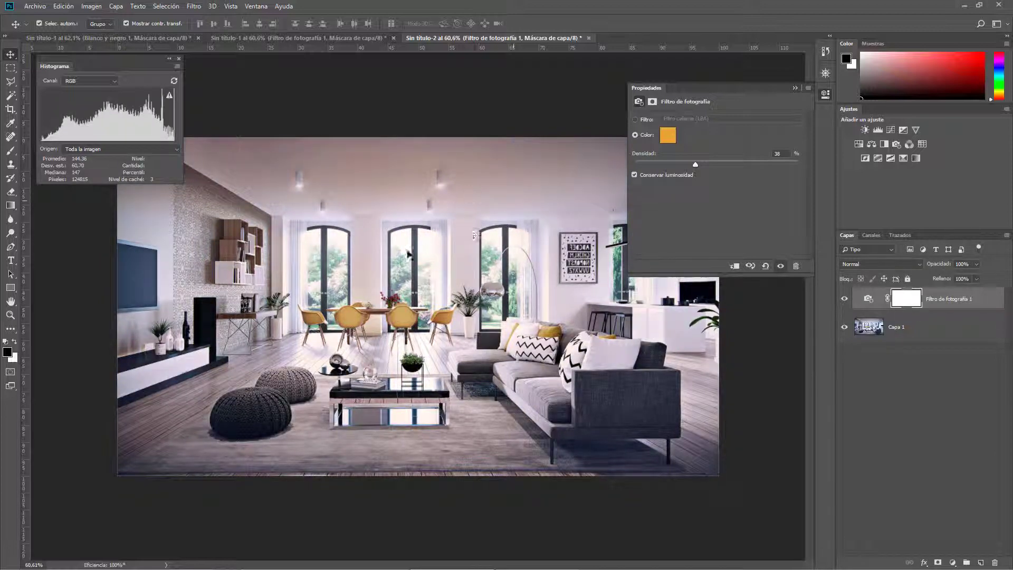
pyautogui.click(845, 299)
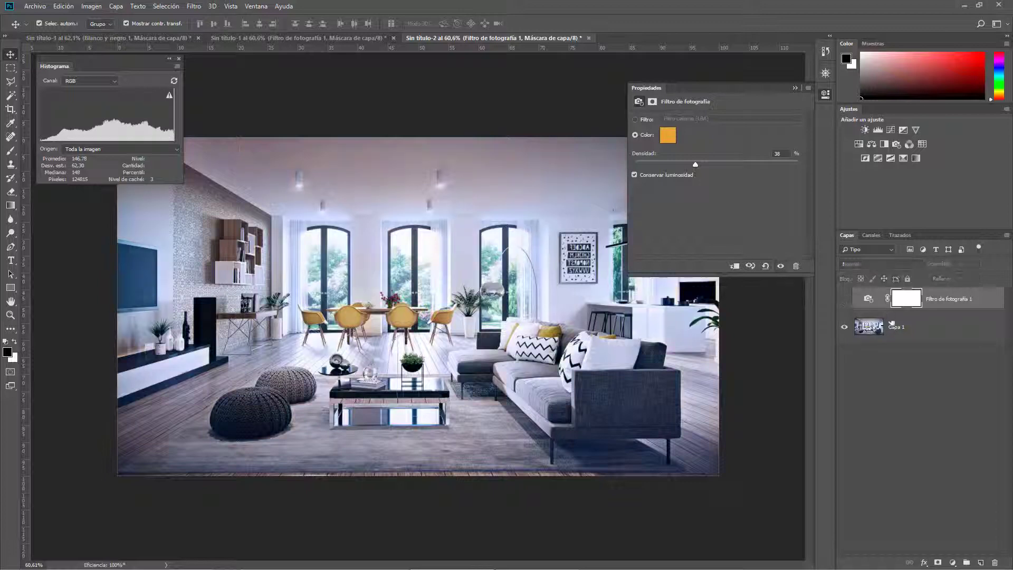
pyautogui.click(845, 298)
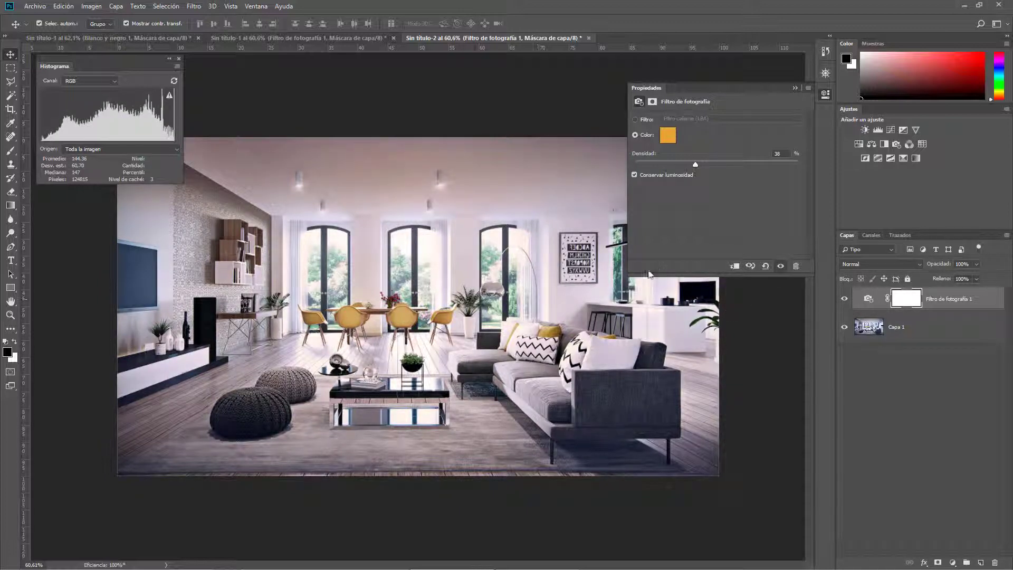
pyautogui.moveTo(628, 274)
pyautogui.mouseDown()
pyautogui.moveTo(645, 265)
pyautogui.moveTo(642, 289)
pyautogui.mouseUp()
pyautogui.scroll(-1, 425, 314)
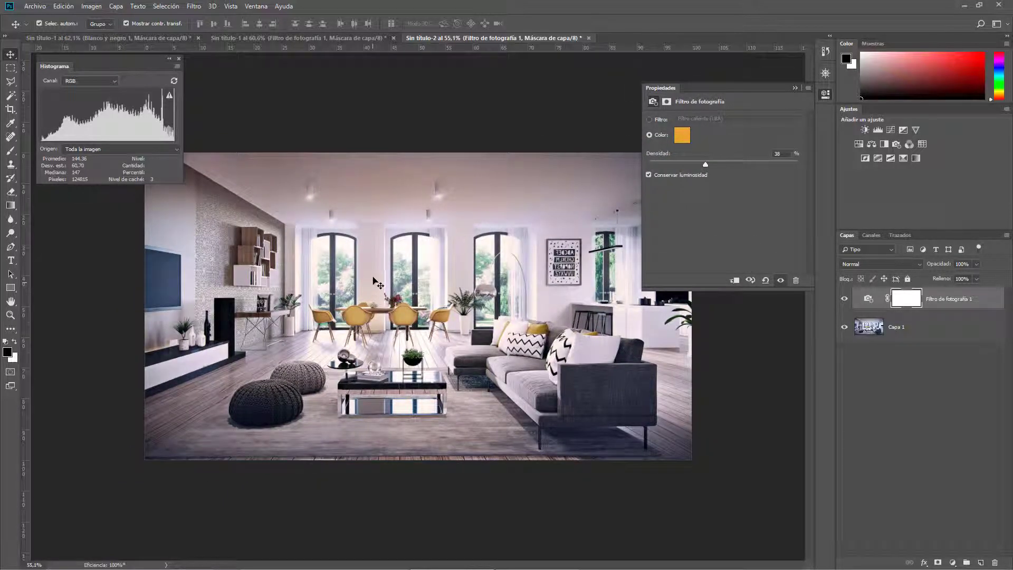
pyautogui.scroll(1, 374, 279)
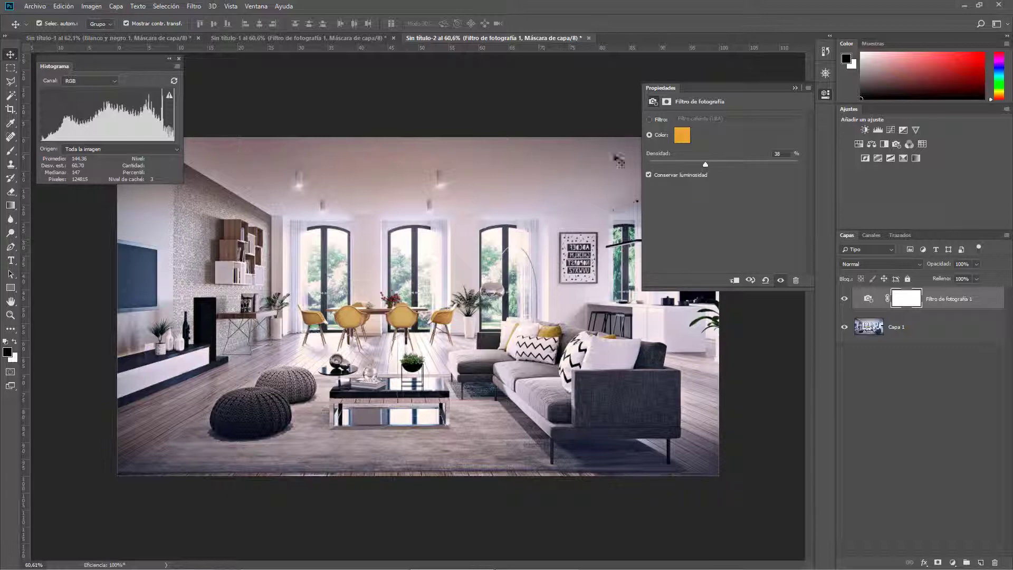
# - Switch back to the curved-house Sin título-1 document with Ctrl+Tab
pyautogui.hotkey('ctrl', 'Tab')
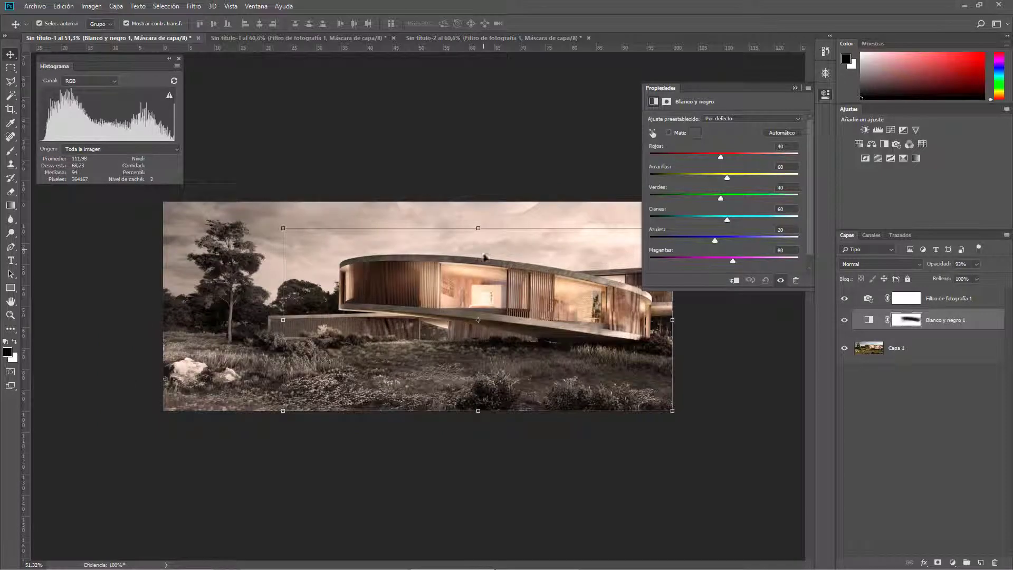
pyautogui.scroll(2, 477, 298)
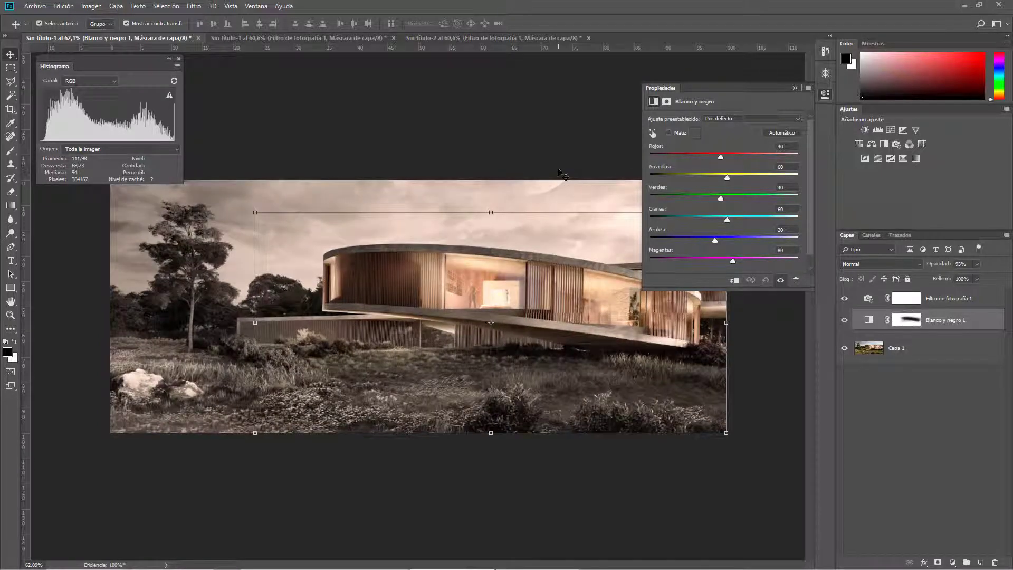